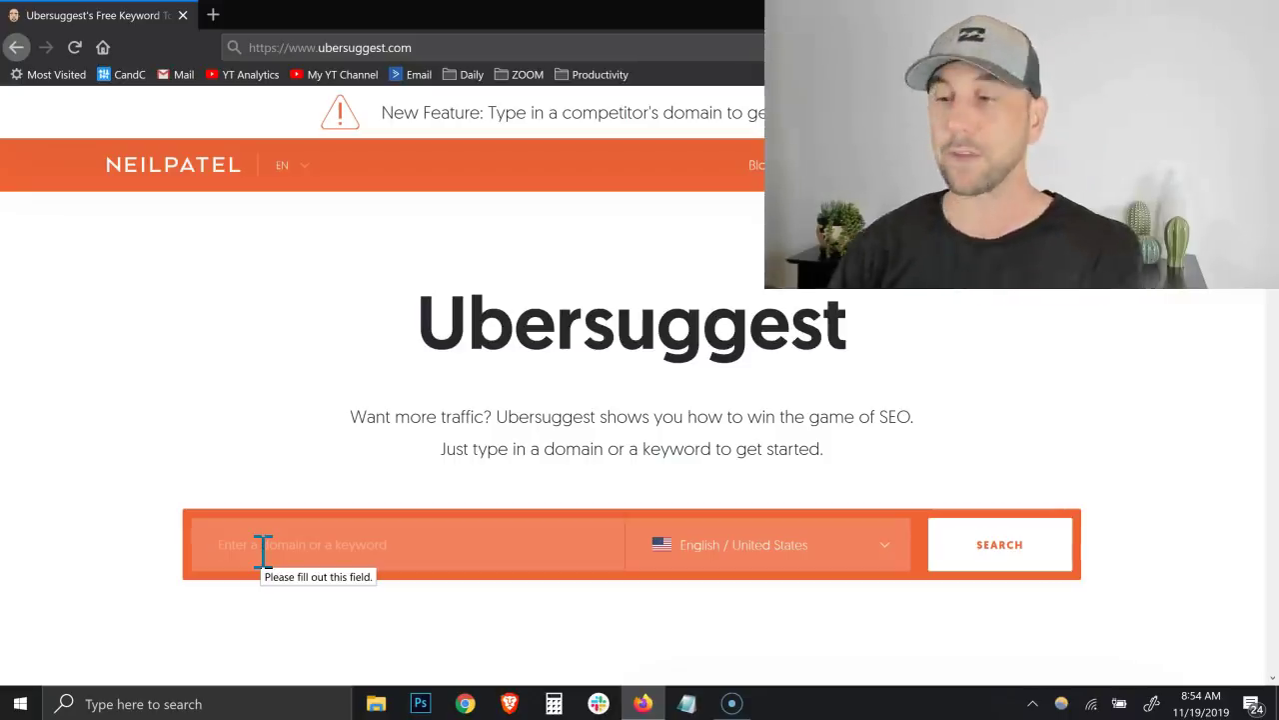
Search for 'best kitchen knife' using the suggestion that appears after typing 'best'
type("best")
key("Down")
key("Return")
key("Return")
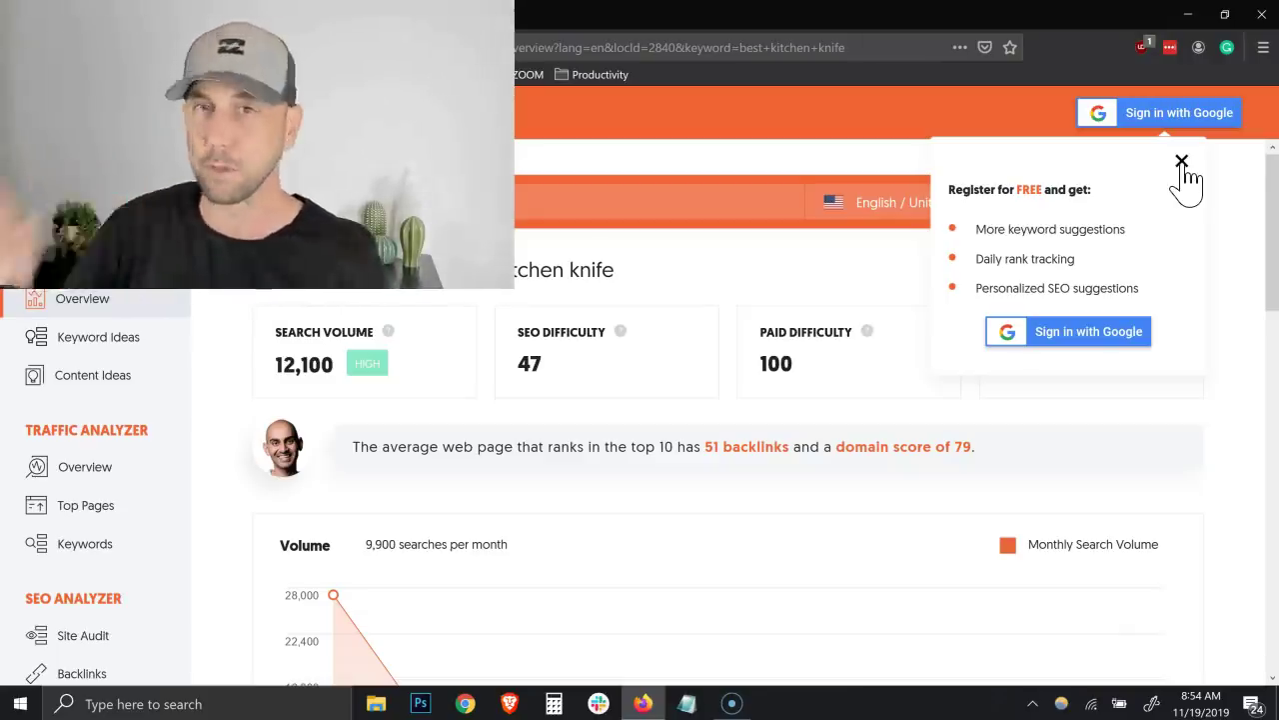
left_click(1183, 163)
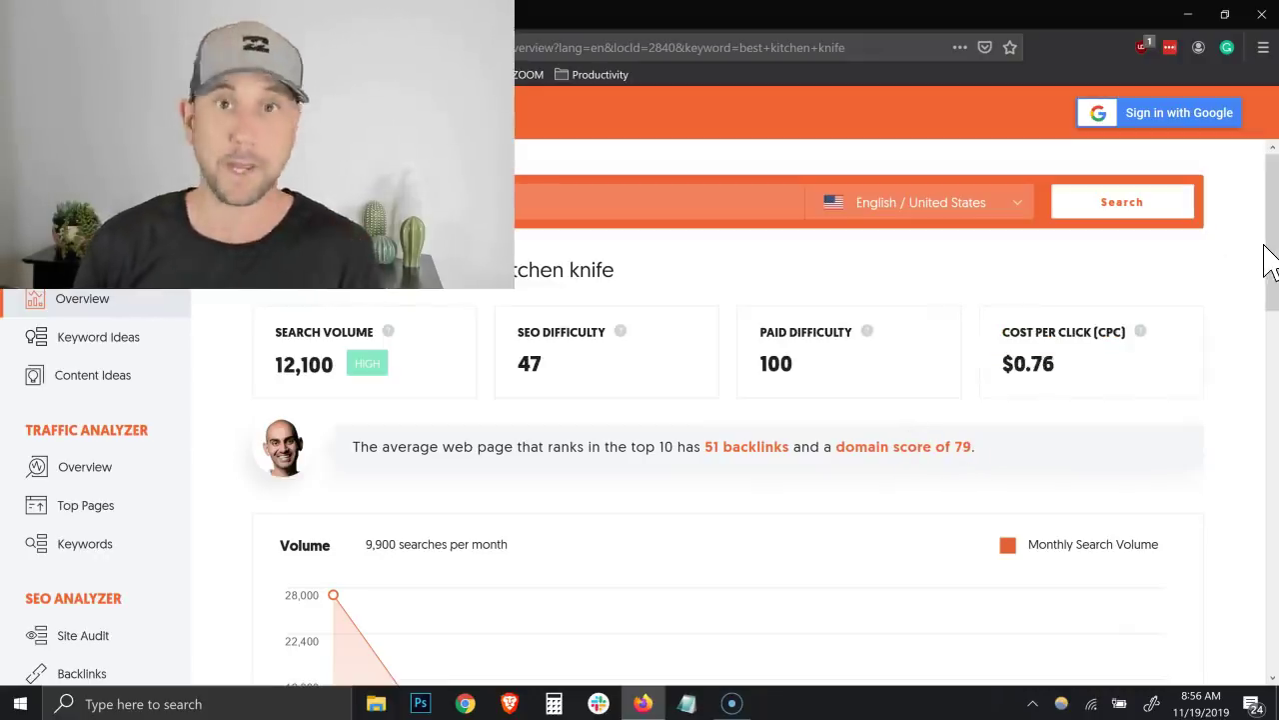
Scroll to the keyword table and view the Related, Questions, Prepositions and Comparisons ideas
left_click_drag(1266, 248, 1272, 465)
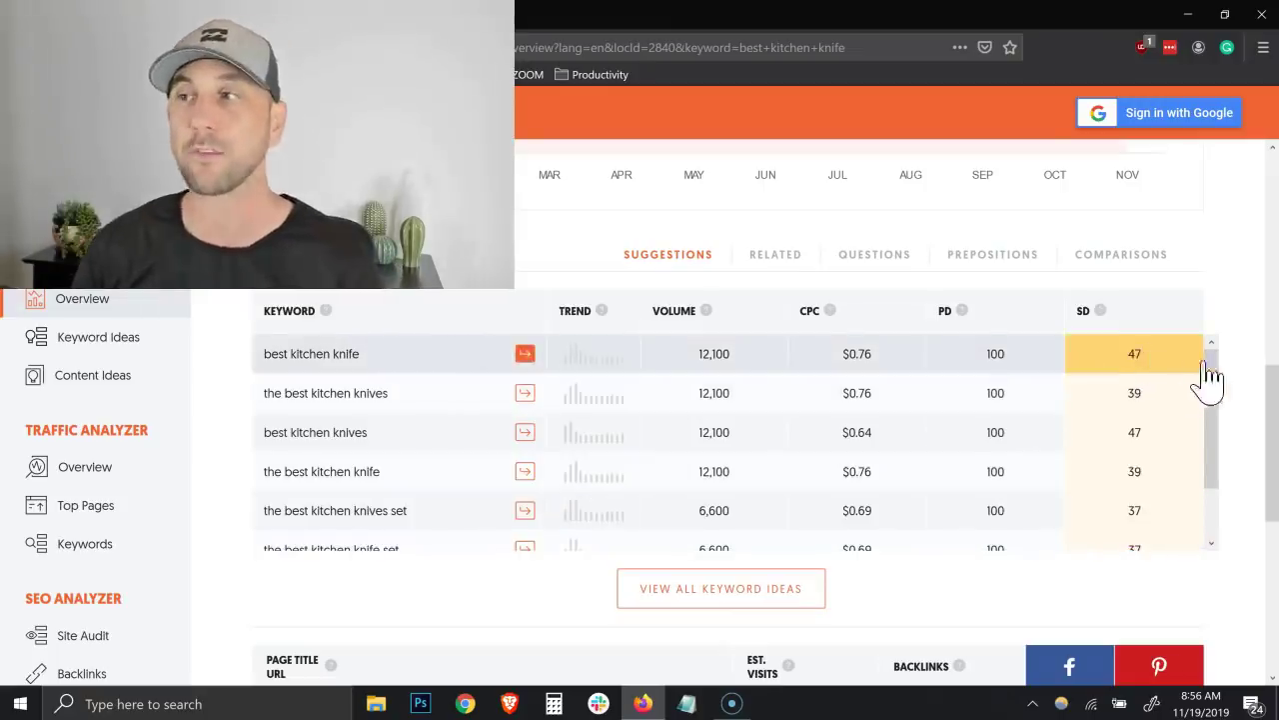
left_click_drag(1205, 380, 1203, 349)
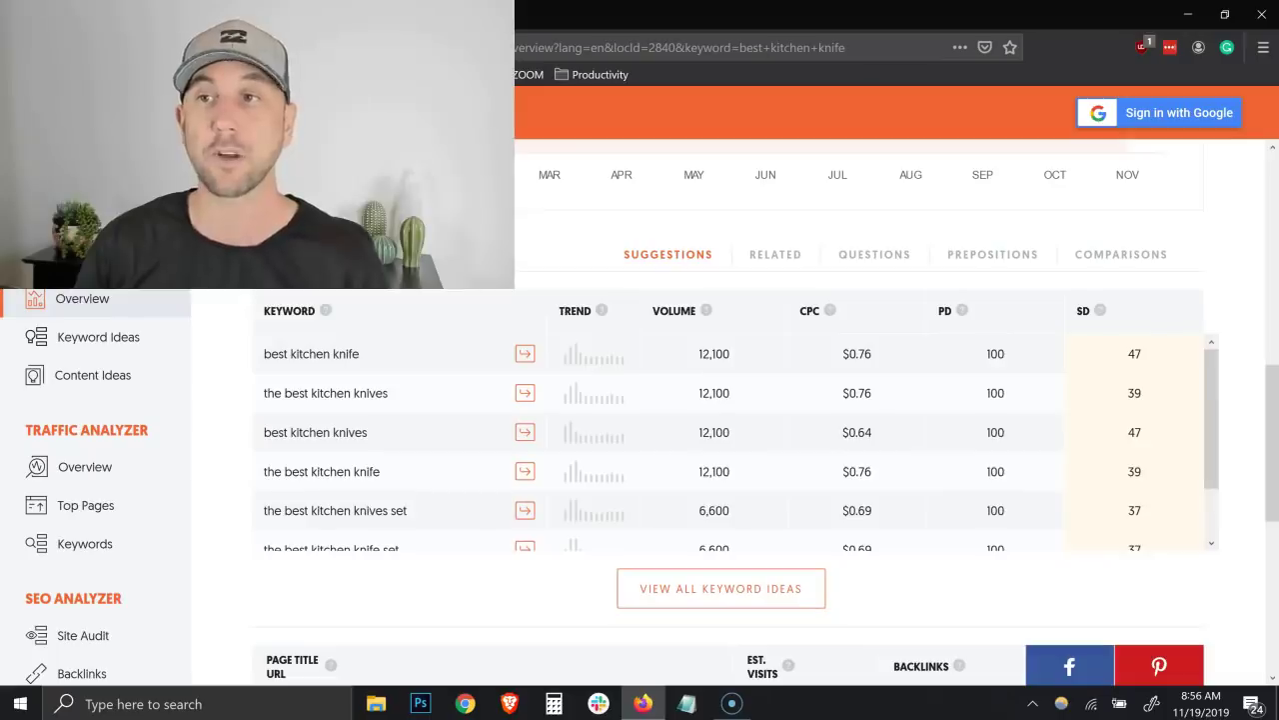
left_click(778, 268)
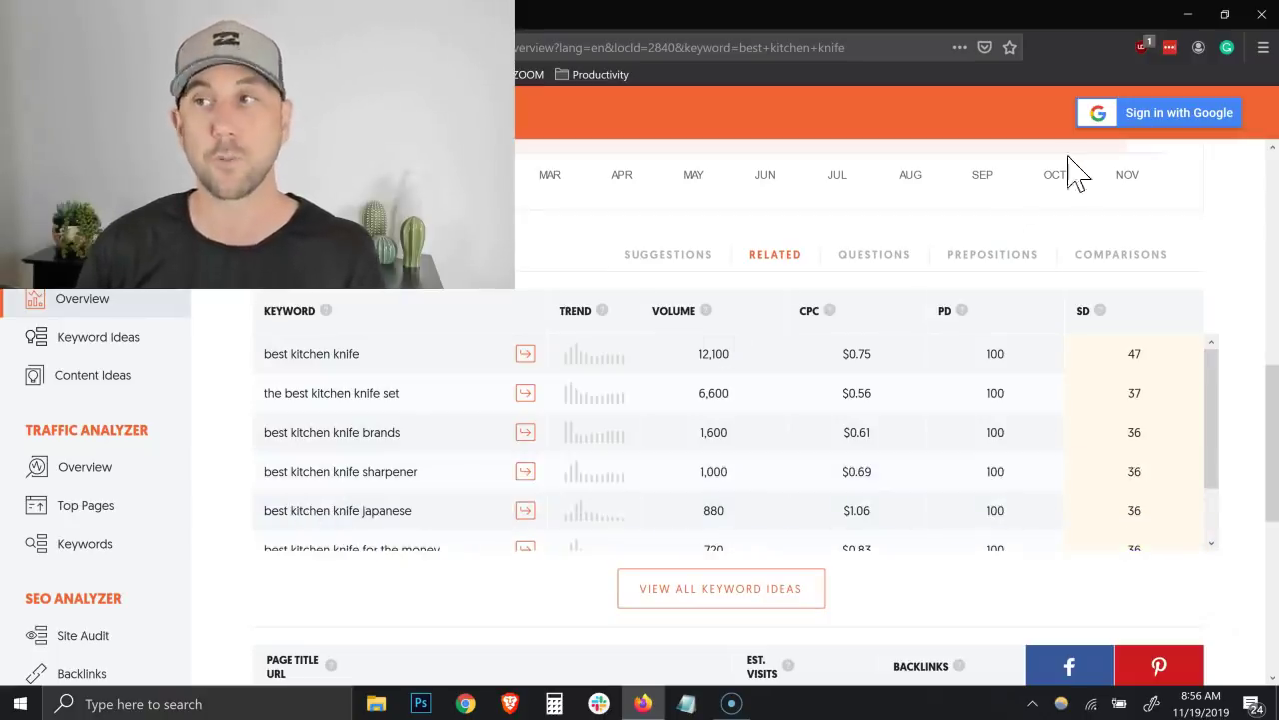
left_click(879, 262)
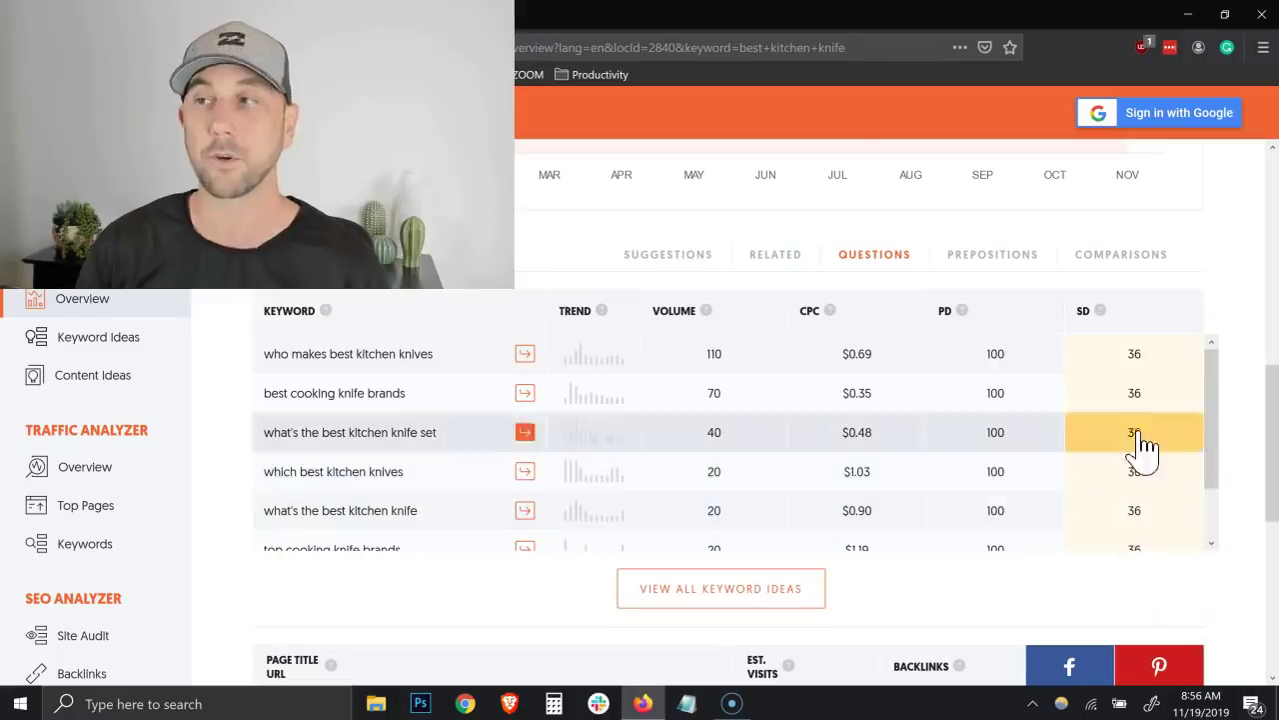
left_click(994, 262)
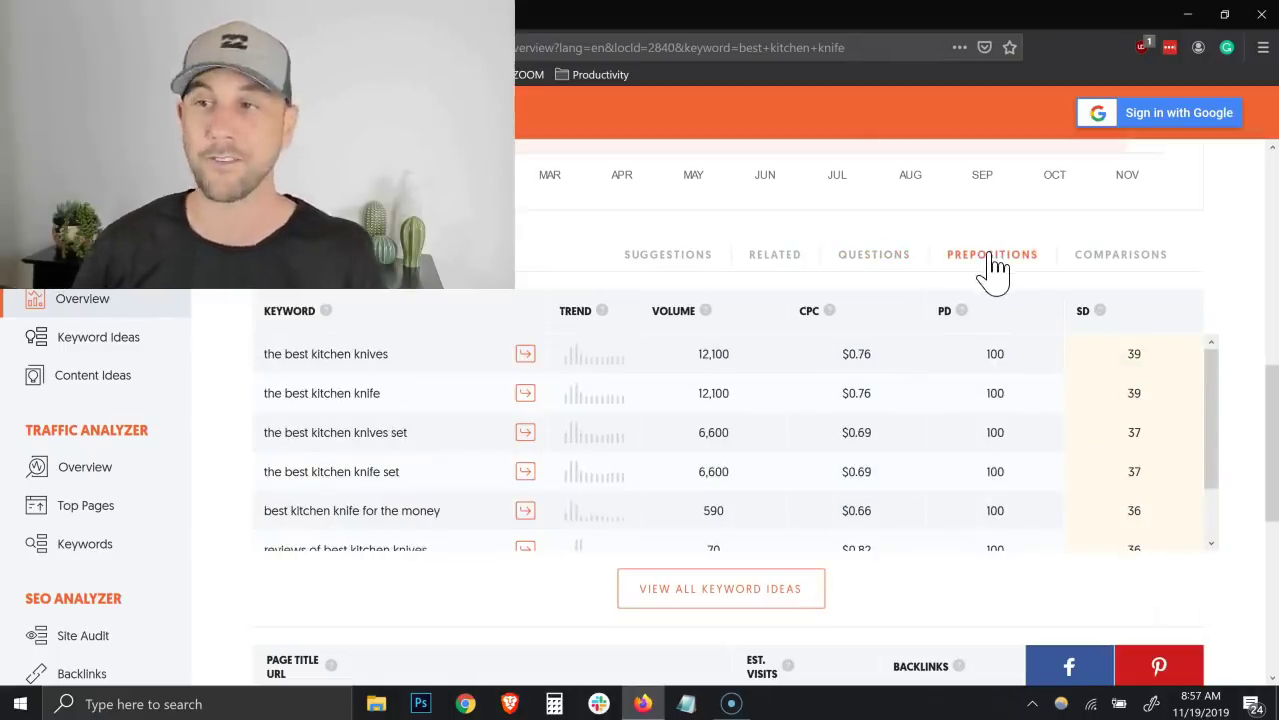
left_click(1116, 270)
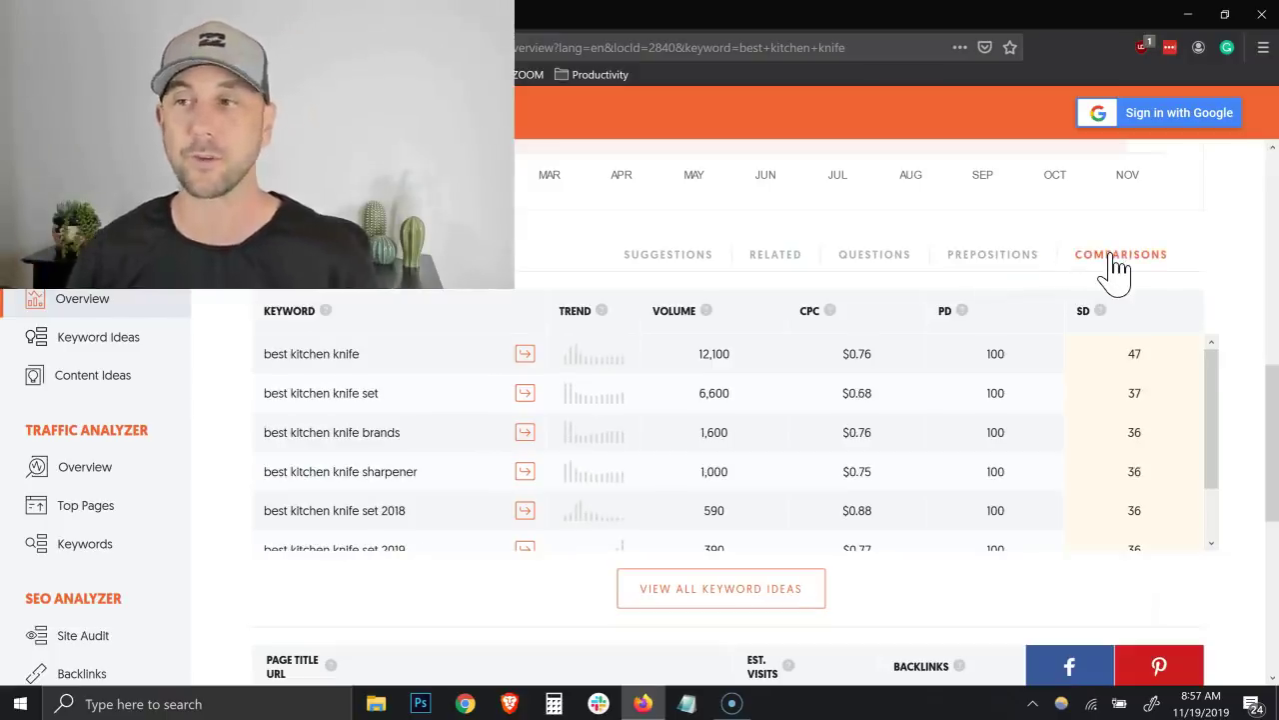
Return to Suggestions and scroll down to the top-ranking page-title table
scroll(1218, 410, "down", 1)
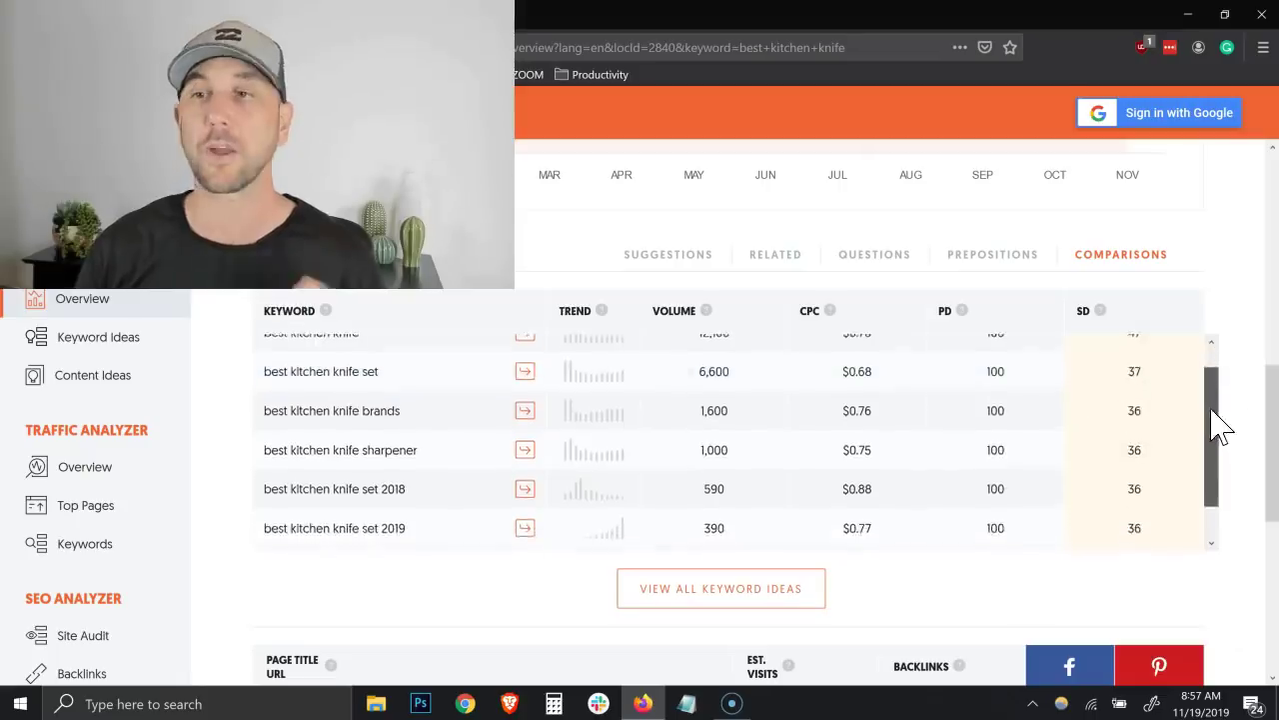
scroll(1221, 405, "up", 2)
left_click(665, 258)
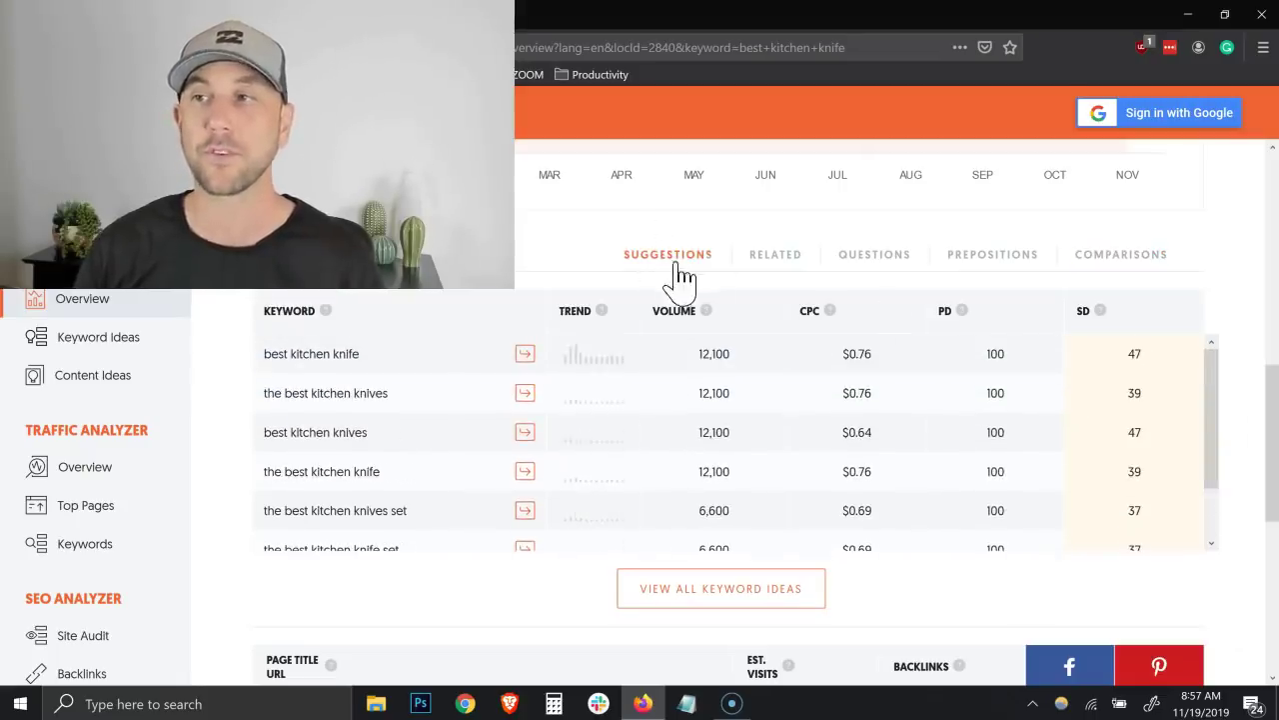
scroll(1272, 405, "down", 1)
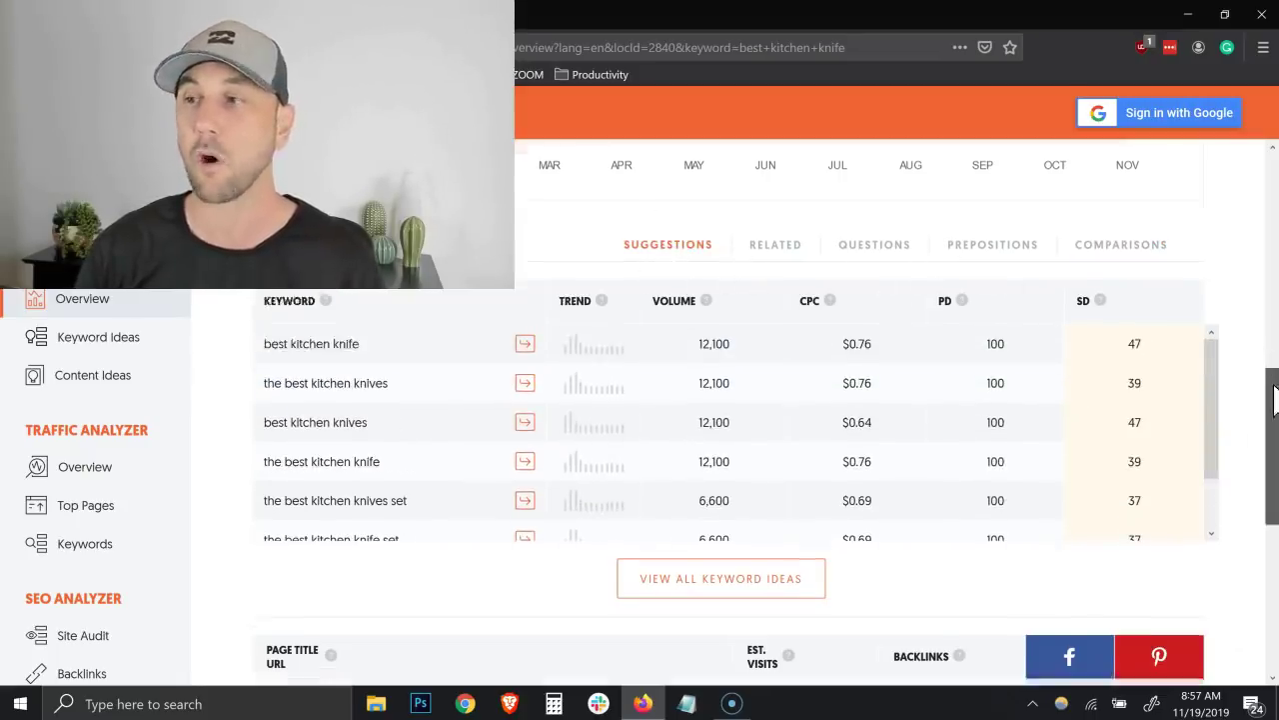
left_click_drag(1275, 420, 1273, 540)
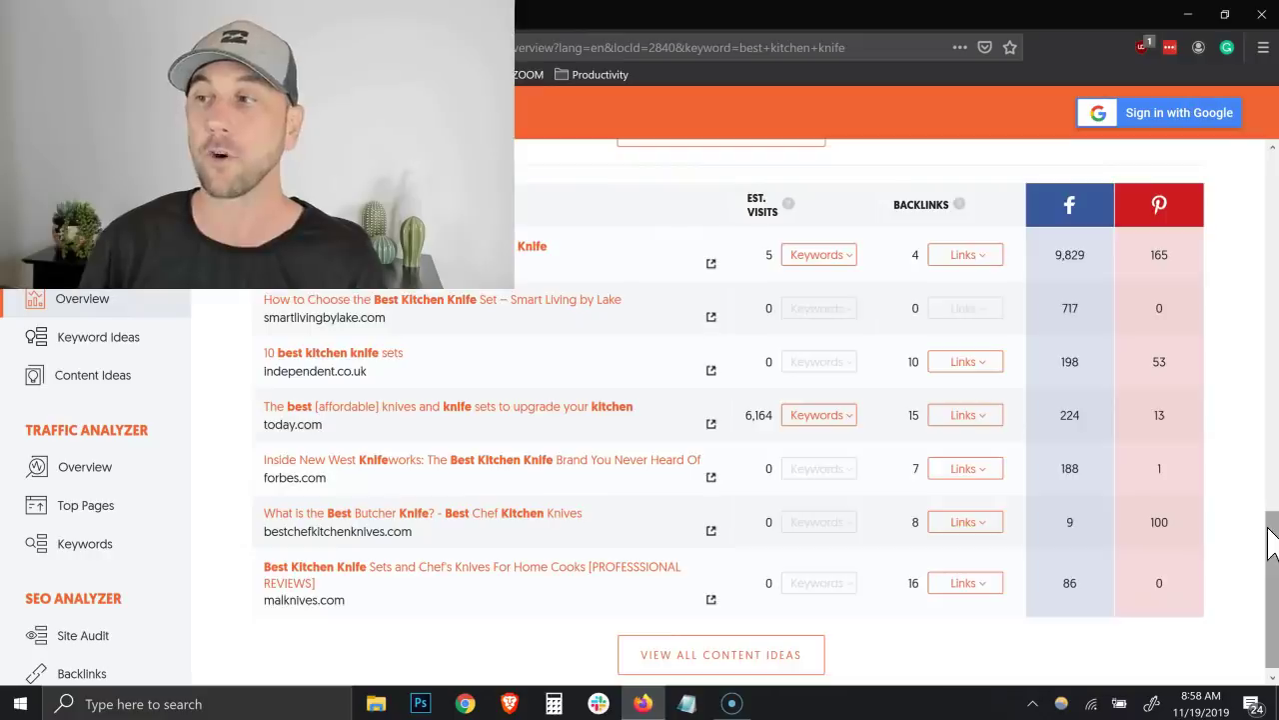
left_click_drag(1269, 528, 1271, 182)
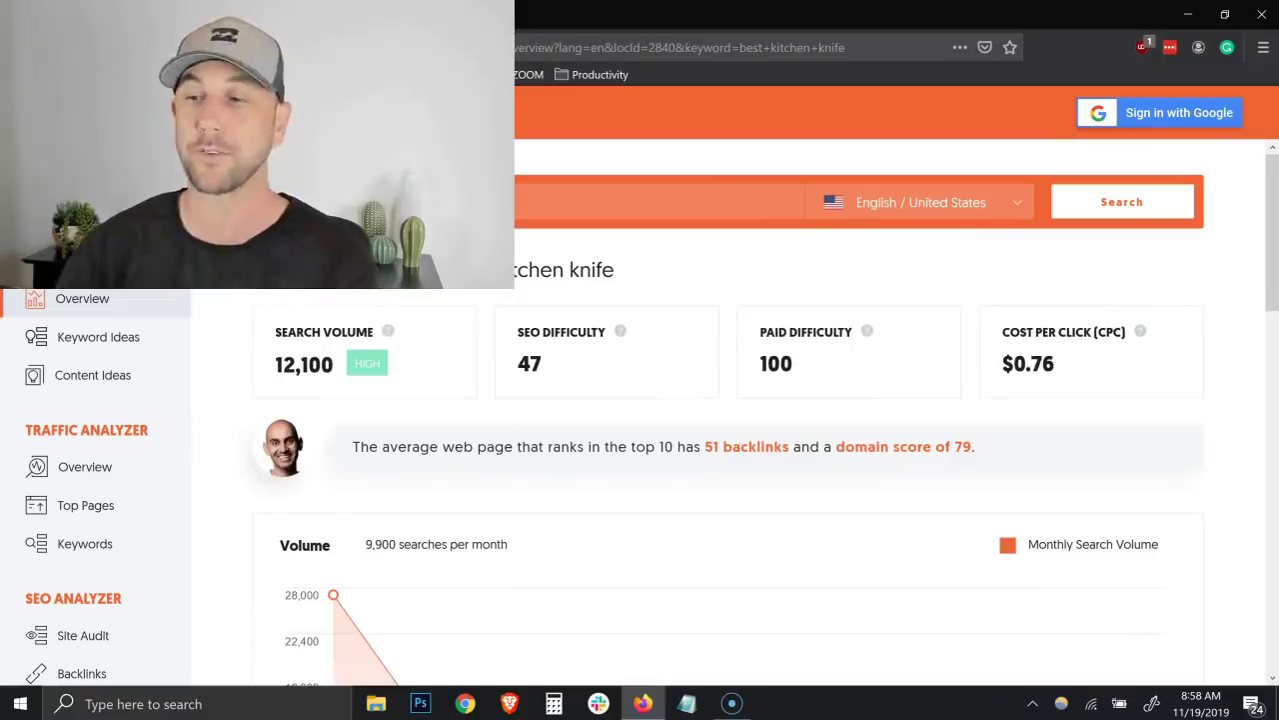
Extend the query to 'best kitchen knife for vegetables', search, and scroll through its overview
left_click(408, 212)
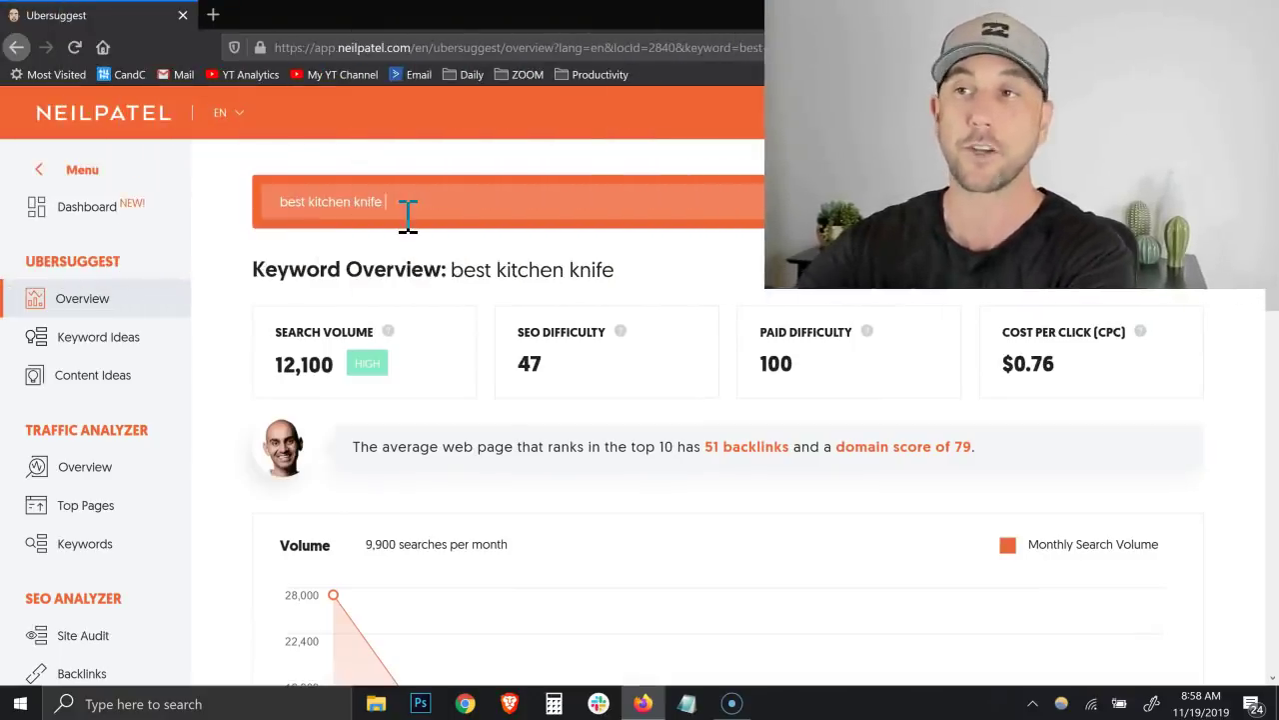
type("for vegetables")
key("Return")
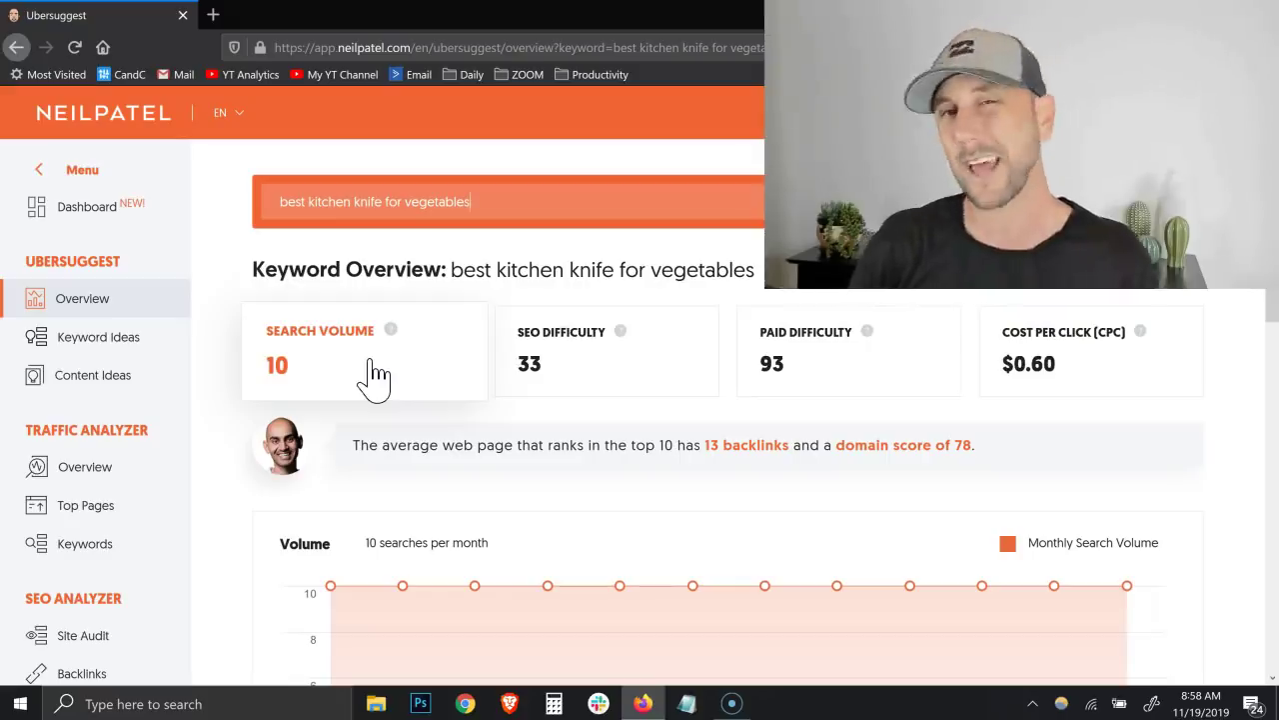
scroll(1276, 410, "down", 6)
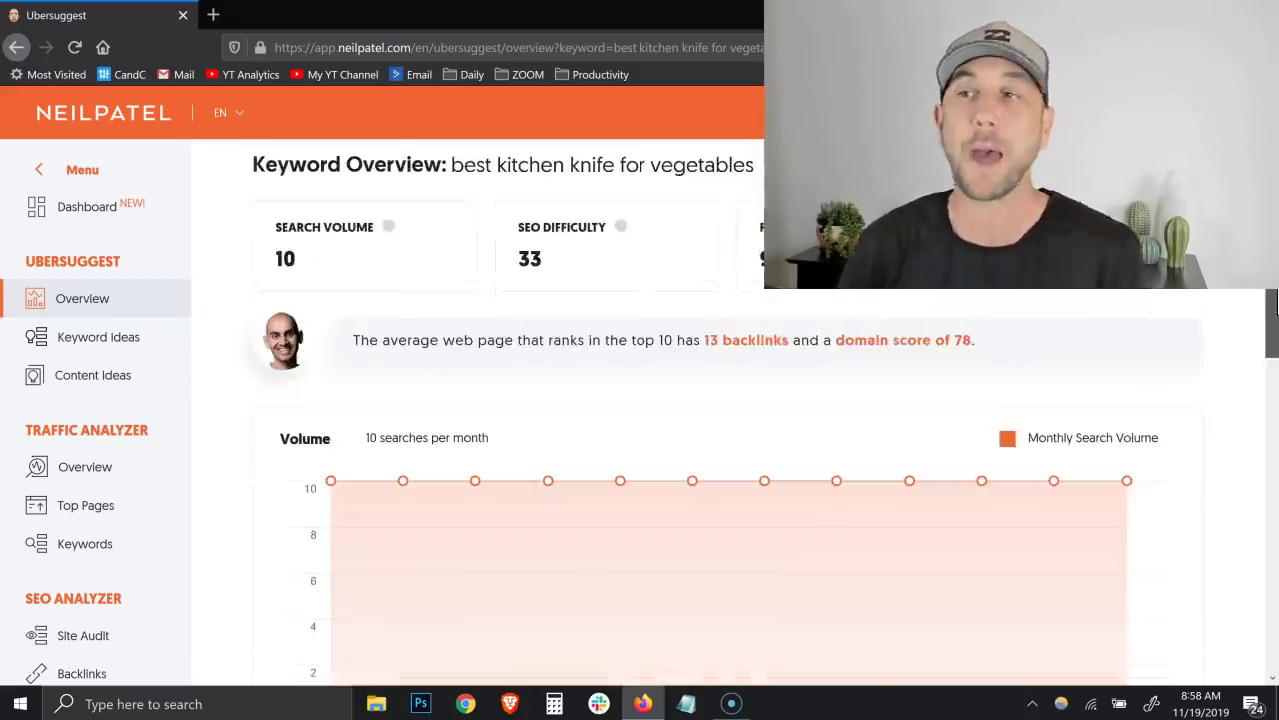
left_click_drag(1275, 410, 1272, 166)
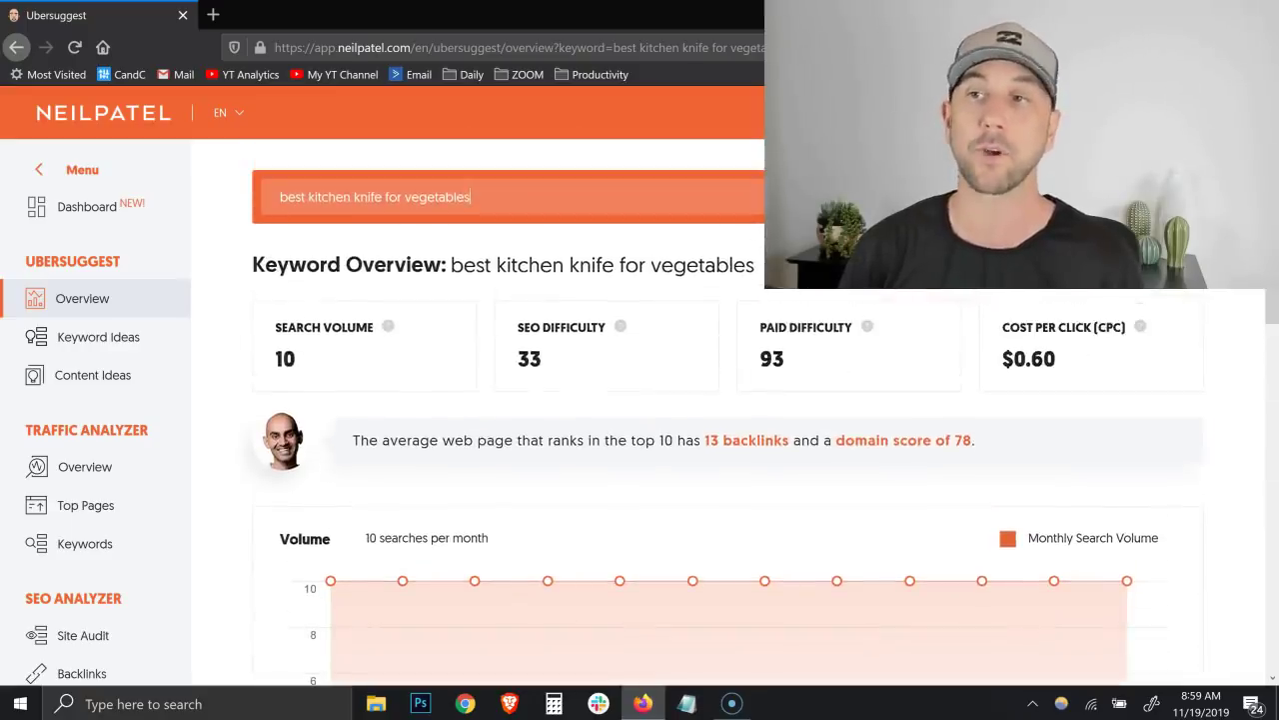
Replace the query with 'best gift for', search, and scroll down to the Keyword Ideas table
triple_click(448, 196)
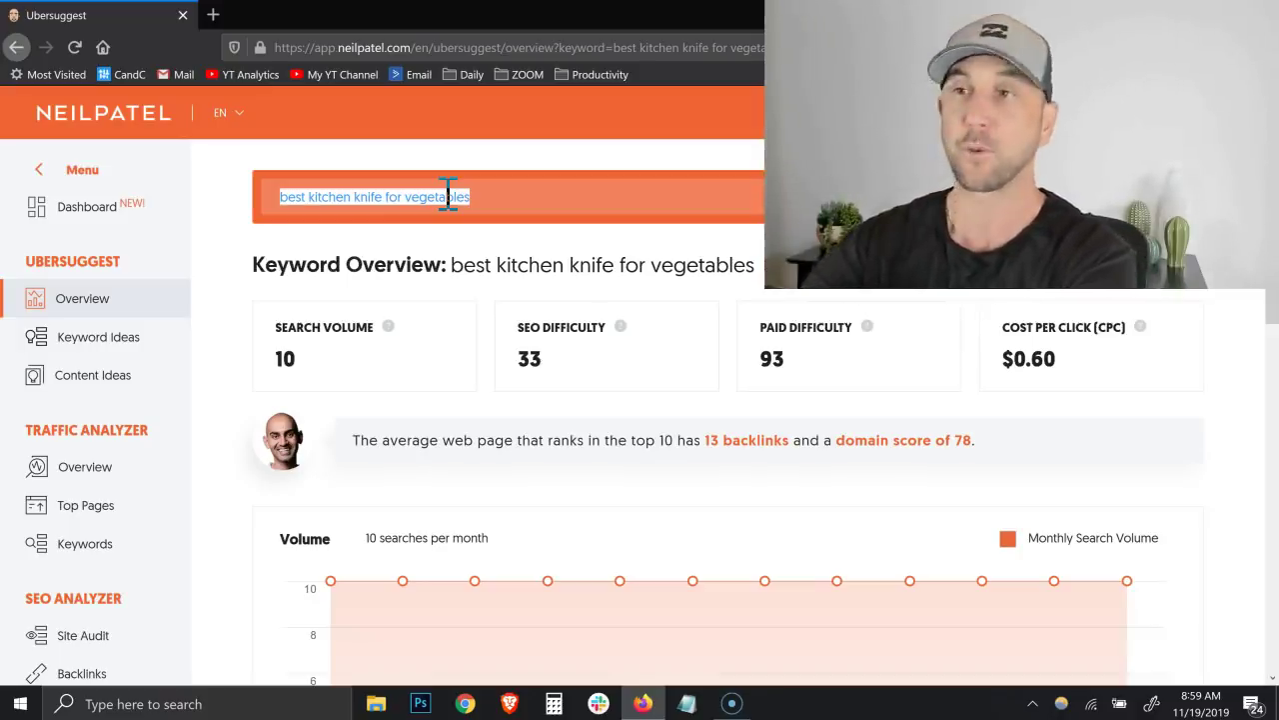
type("best gift for")
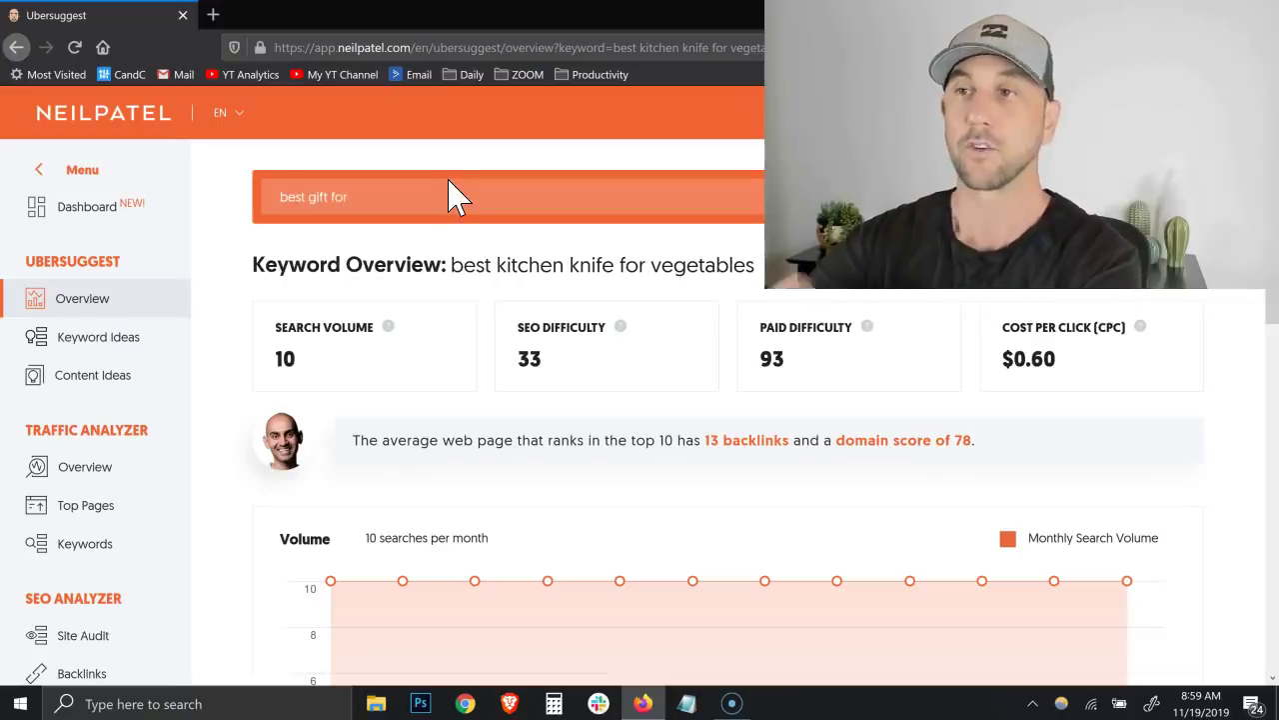
key("Return")
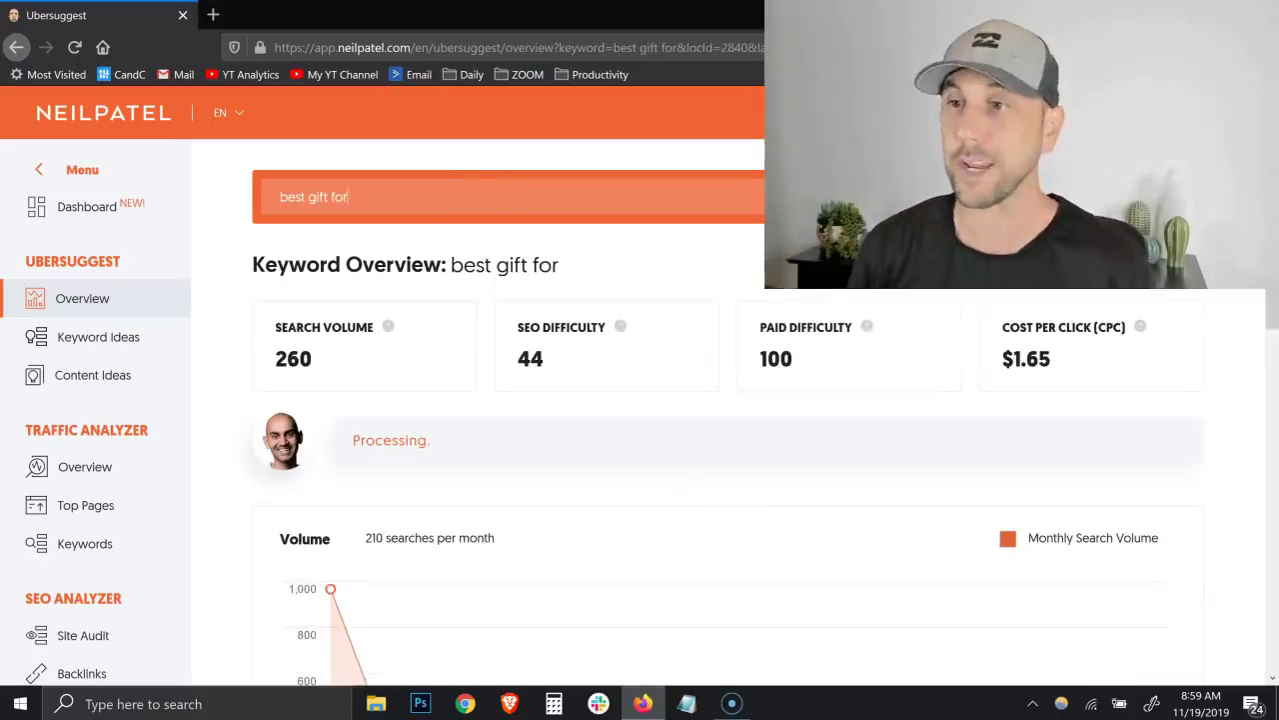
scroll(700, 420, "down", 2)
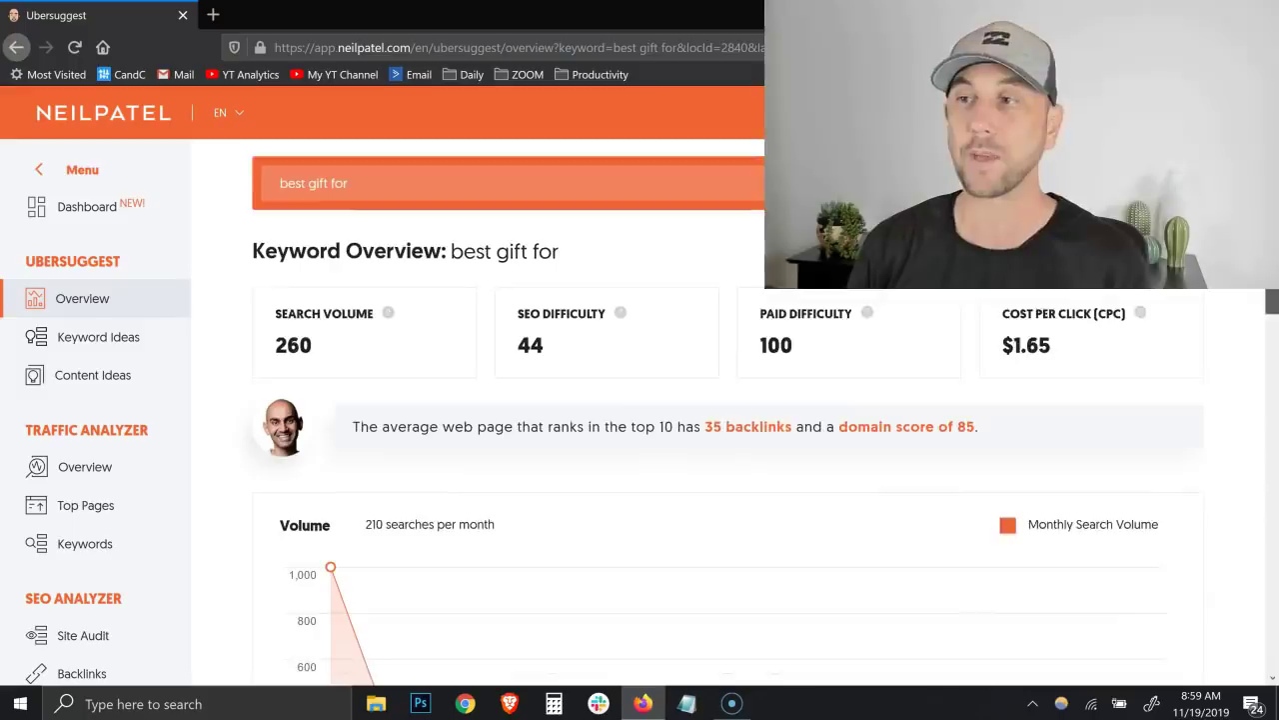
scroll(1269, 300, "down", 3)
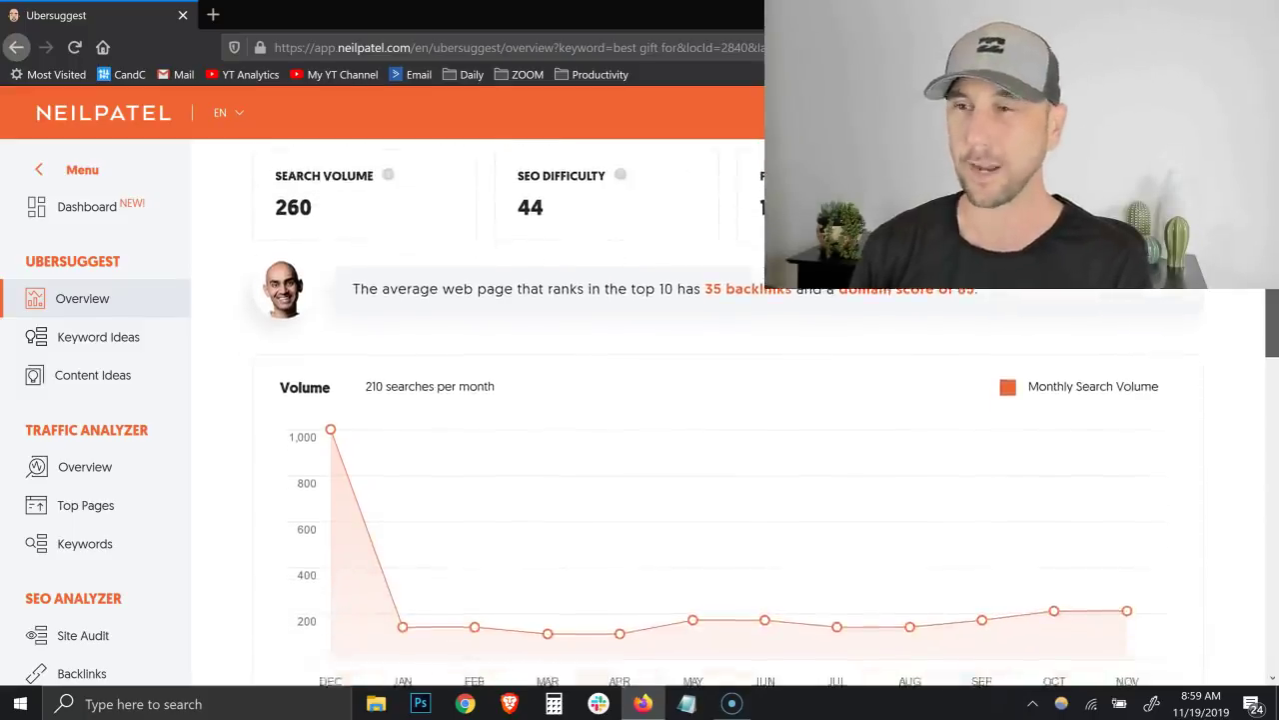
scroll(1269, 300, "down", 6)
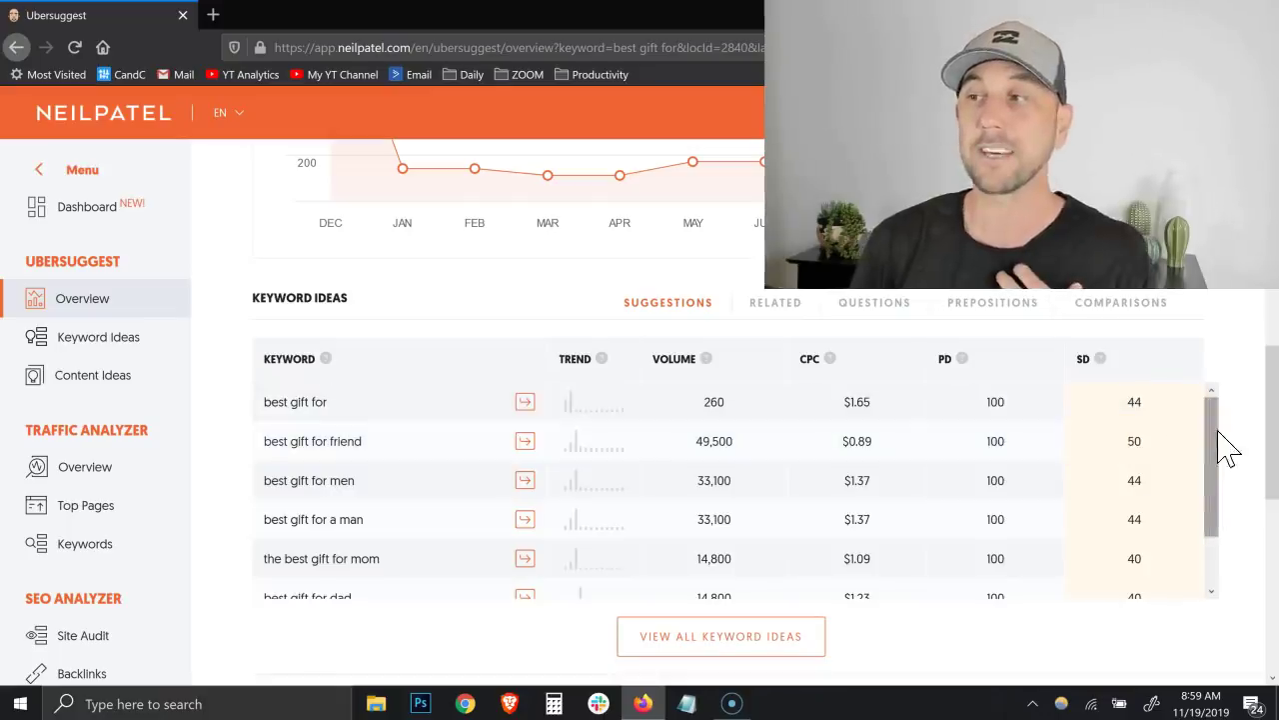
View the Related, Questions, Prepositions and Comparisons ideas for 'best gift for', then scroll to the top
scroll(1221, 450, "down", 1)
scroll(1215, 420, "up", 1)
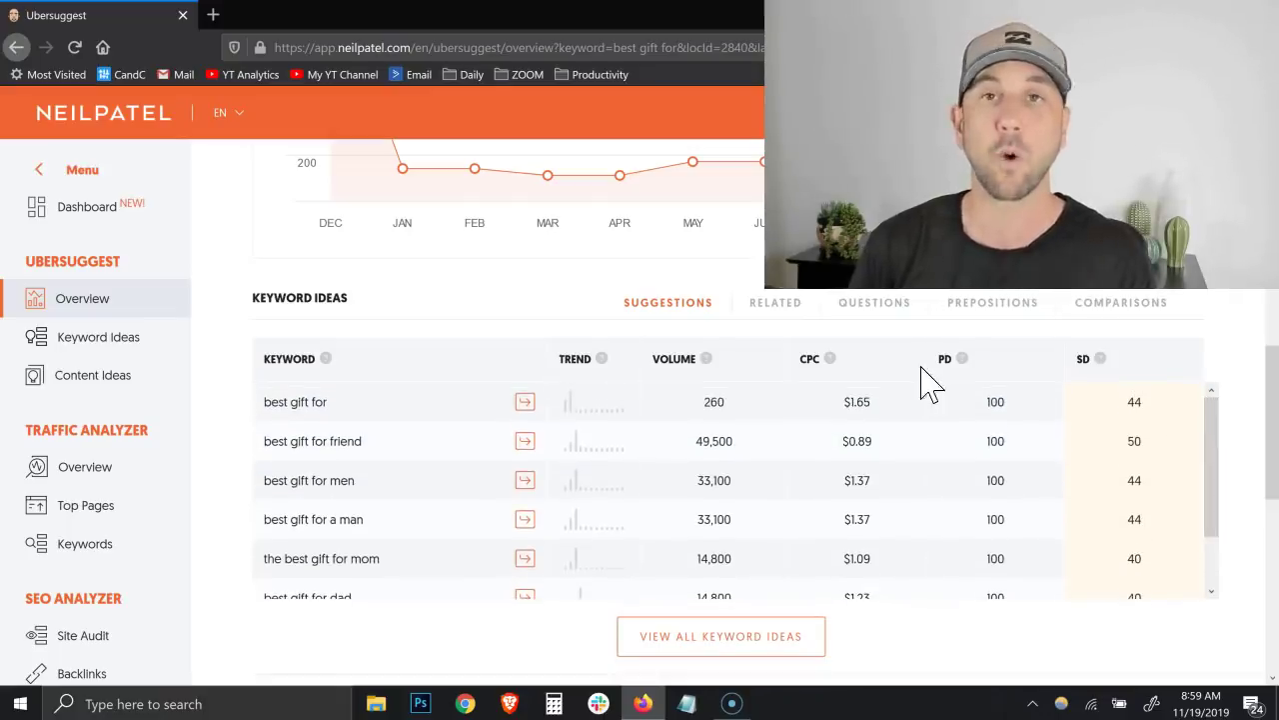
left_click(785, 318)
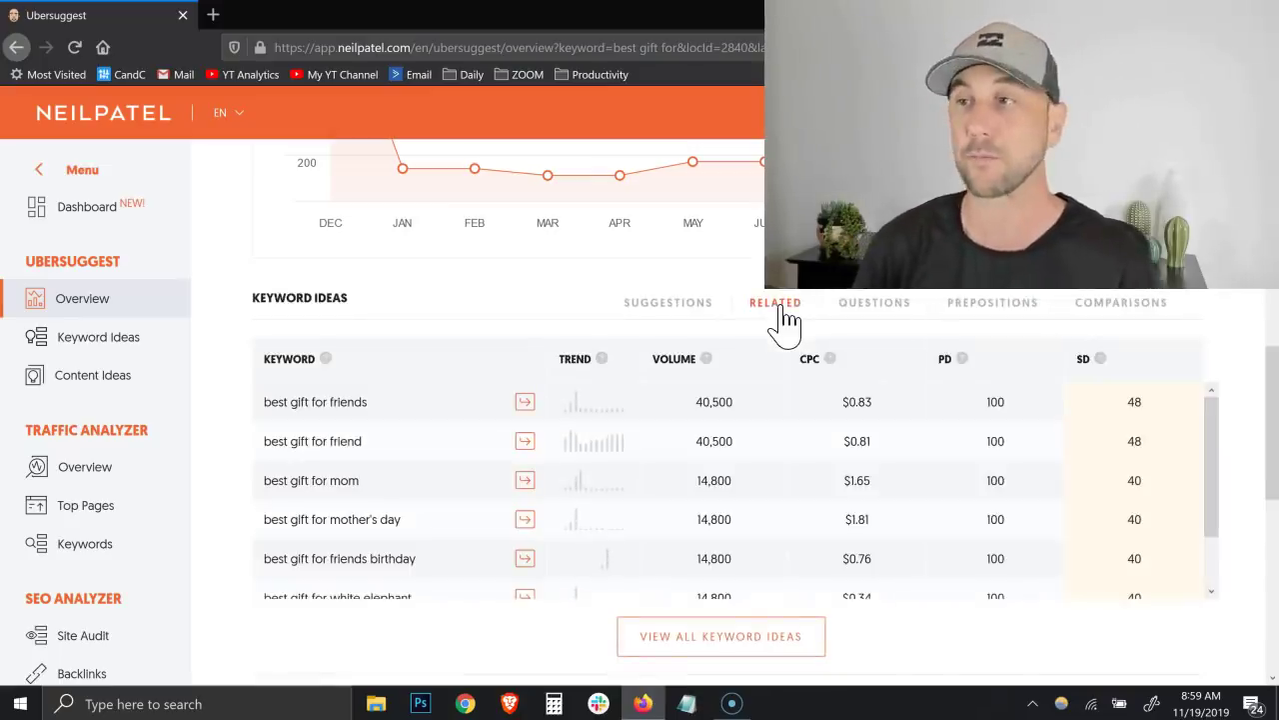
left_click(856, 320)
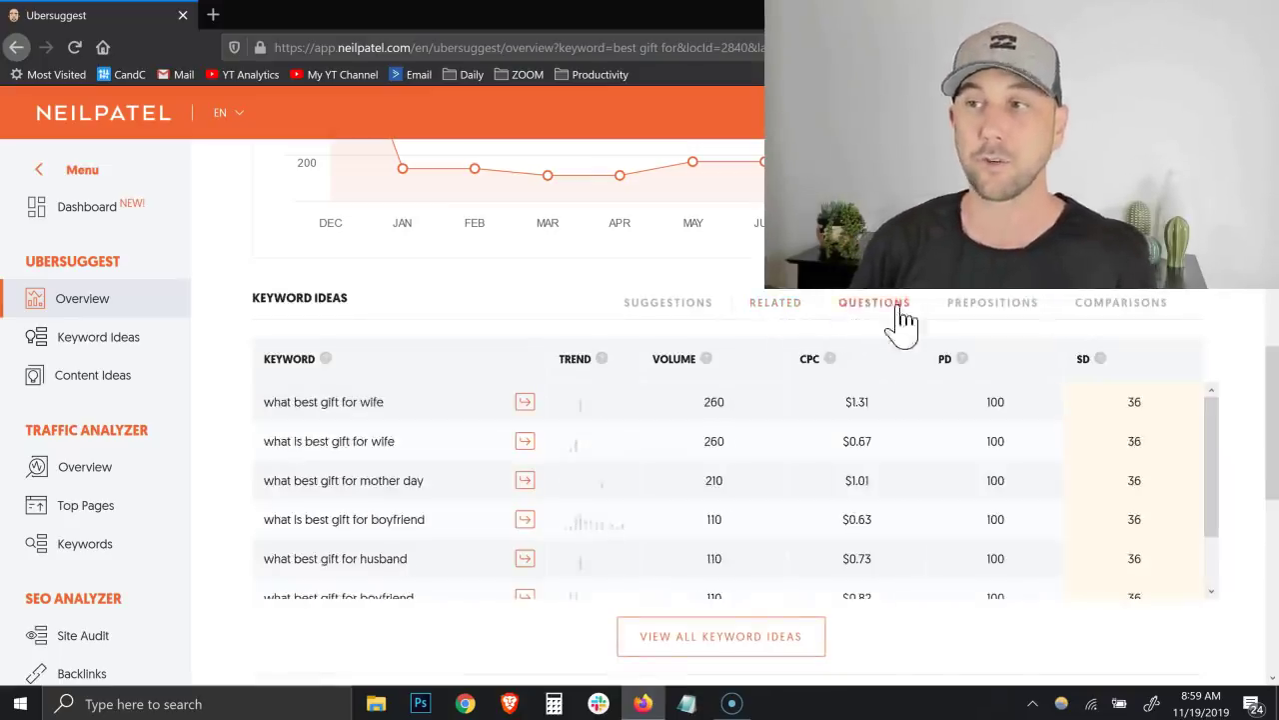
left_click(970, 320)
left_click(1101, 318)
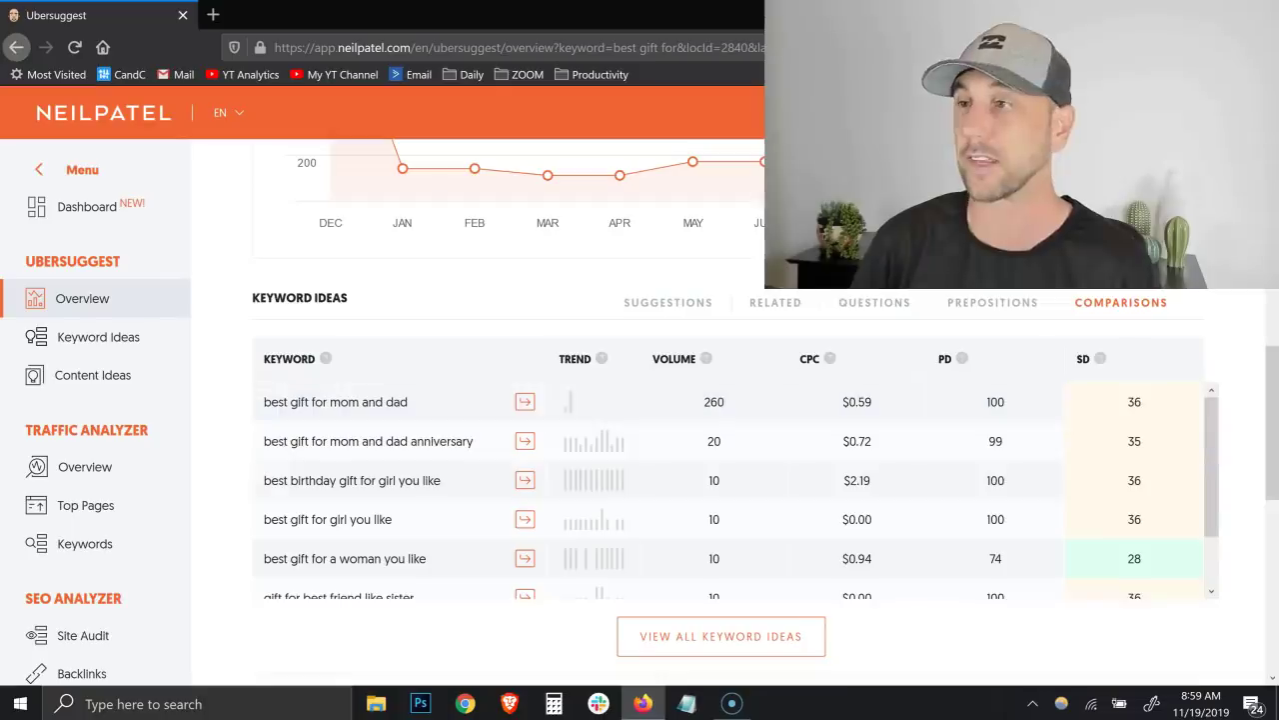
left_click_drag(1272, 360, 1273, 200)
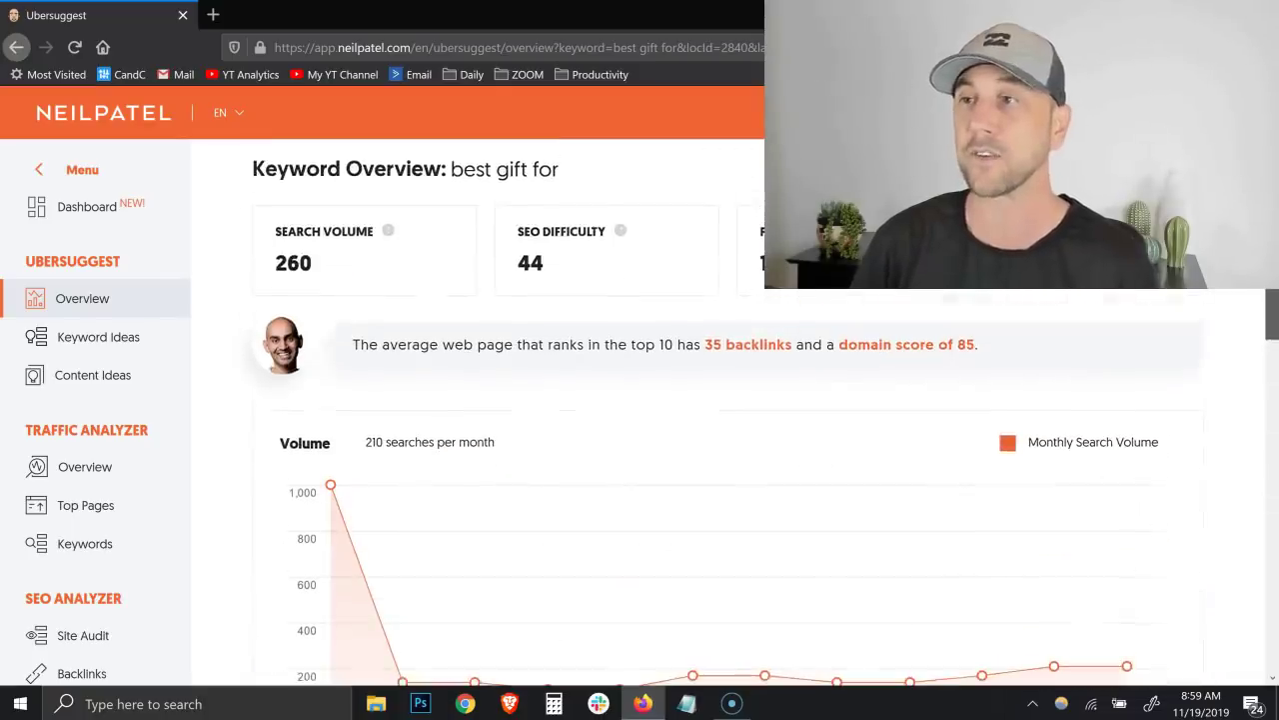
Open the full Keyword Ideas list of 445 ideas for 'best gift for' and browse it
left_click(97, 350)
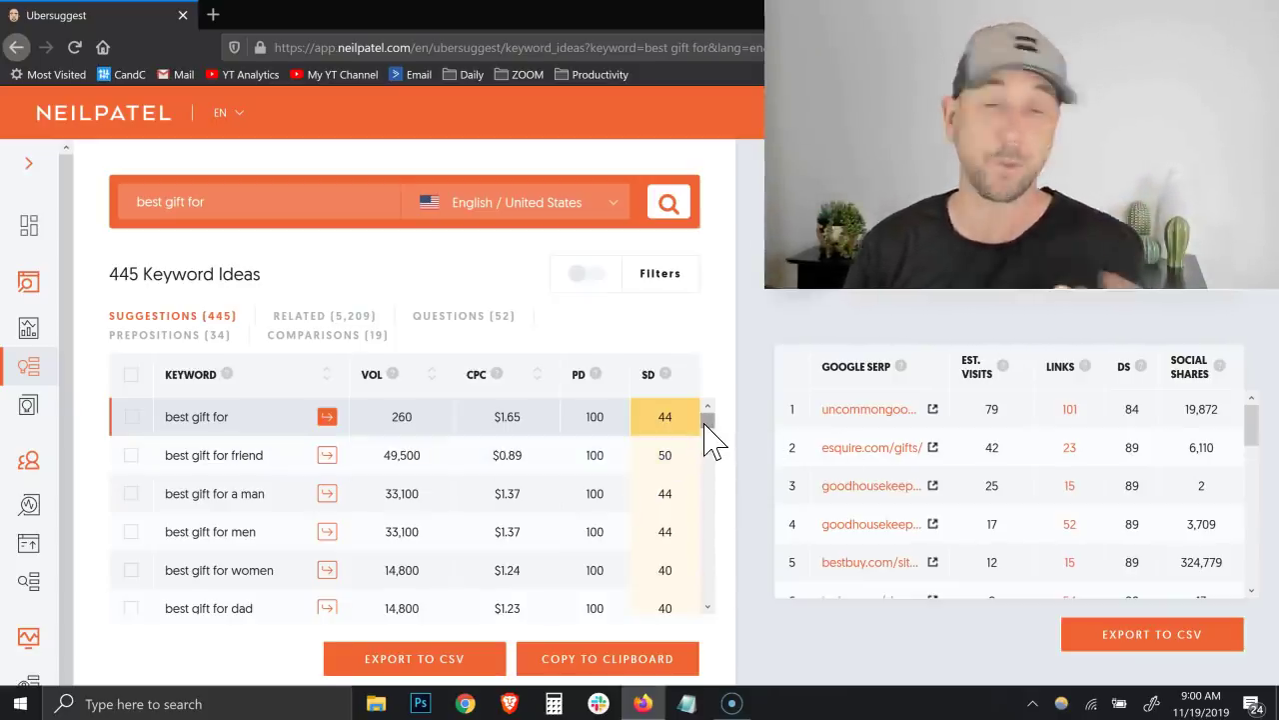
scroll(713, 440, "down", 5)
scroll(713, 440, "up", 5)
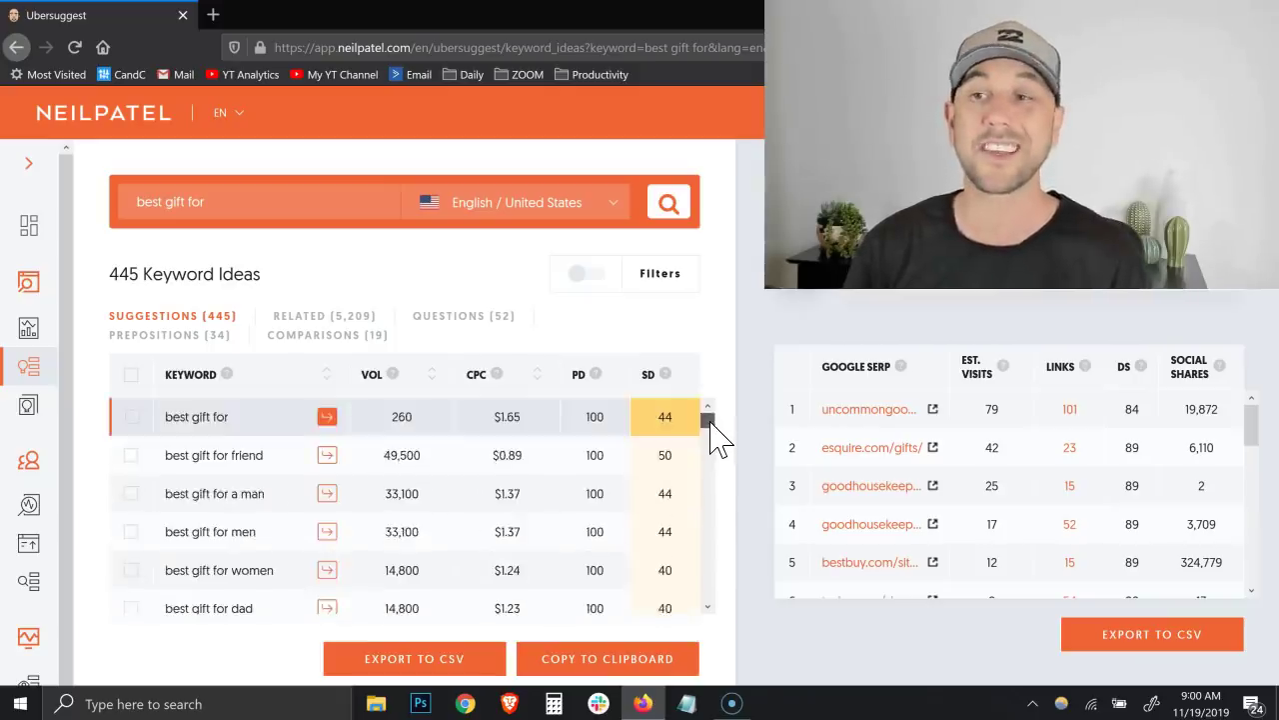
scroll(714, 442, "down", 3)
scroll(713, 441, "down", 2)
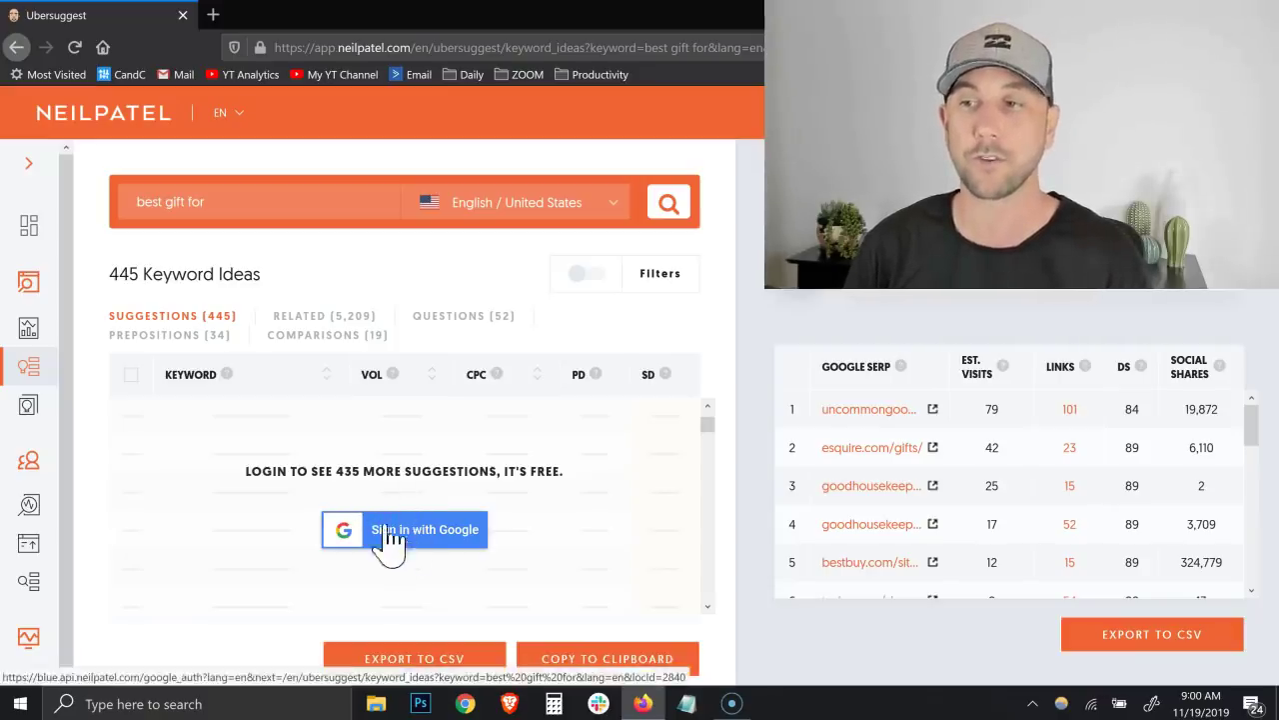
scroll(709, 408, "up", 5)
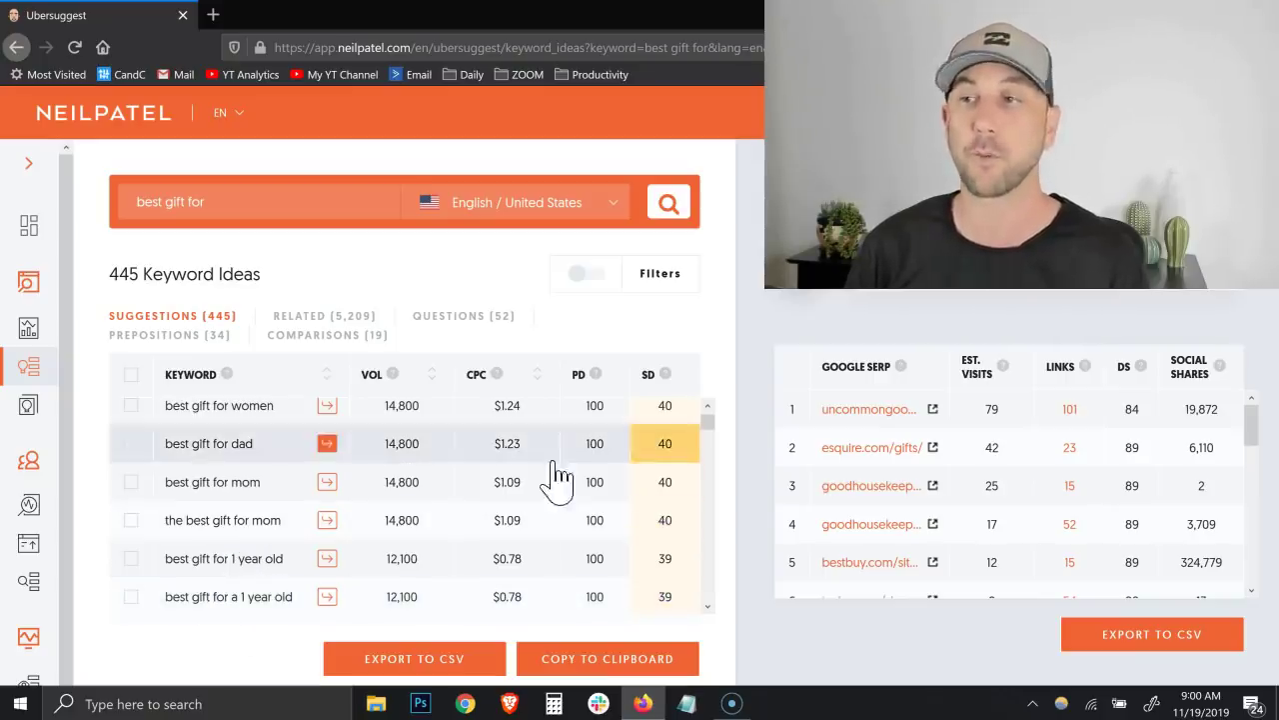
scroll(705, 433, "up", 3)
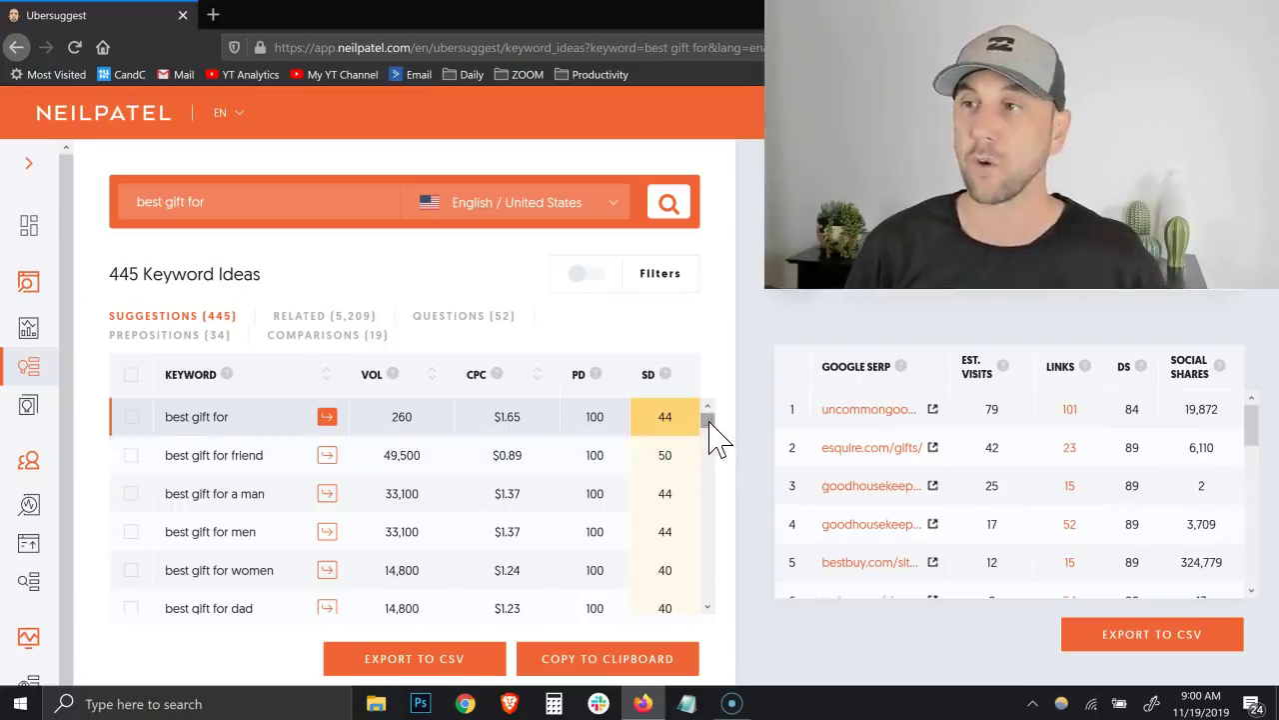
left_click_drag(711, 432, 715, 439)
scroll(704, 430, "down", 2)
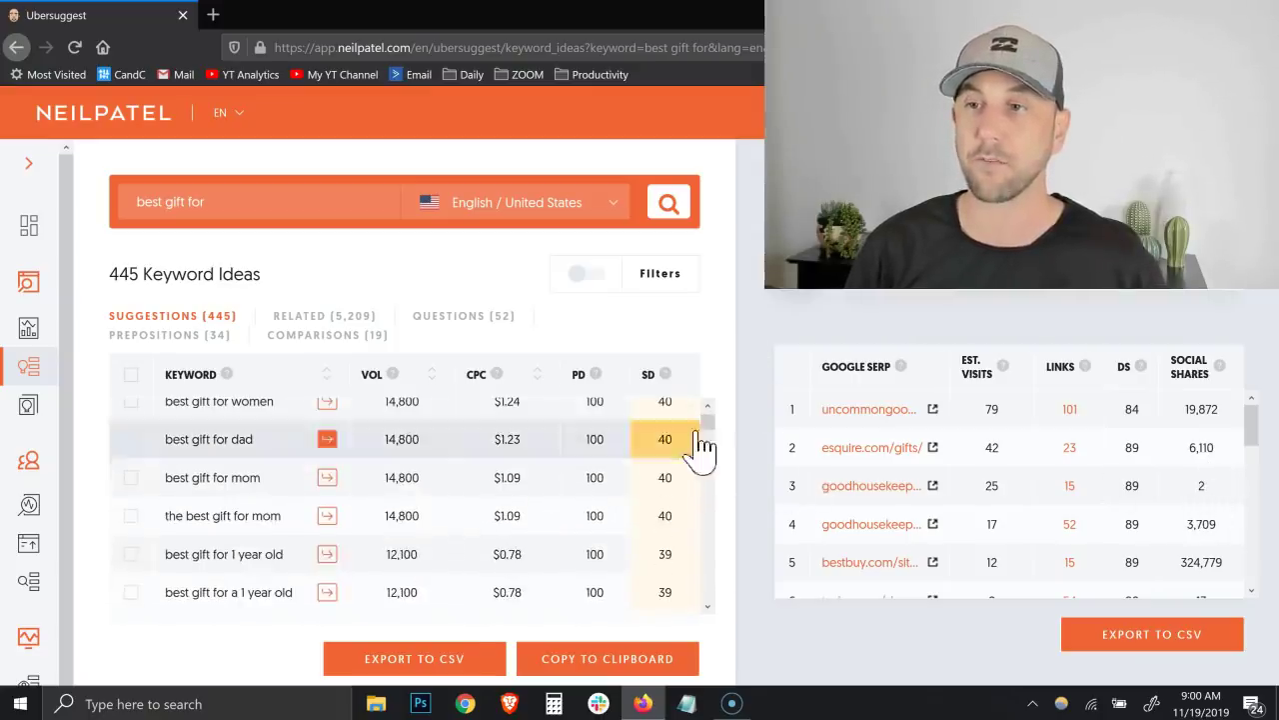
Load the Google results for 'best gift for 1 year old'
left_click(328, 555)
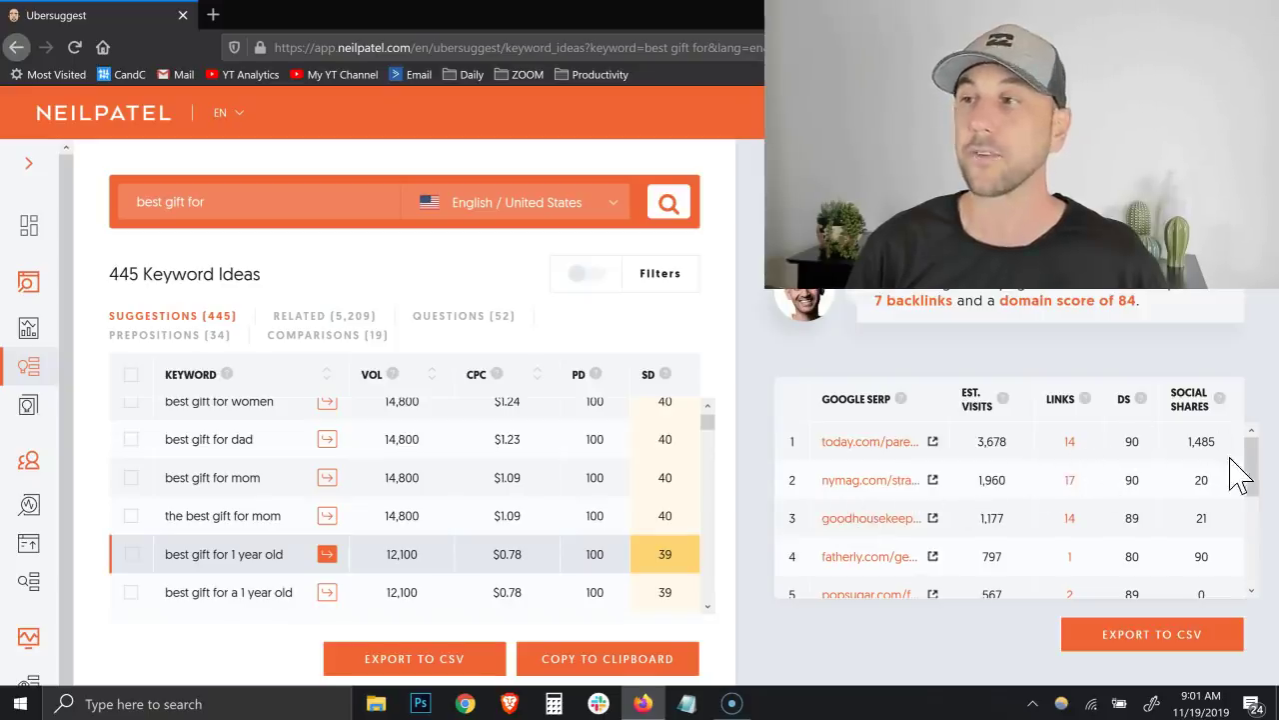
scroll(1248, 470, "down", 2)
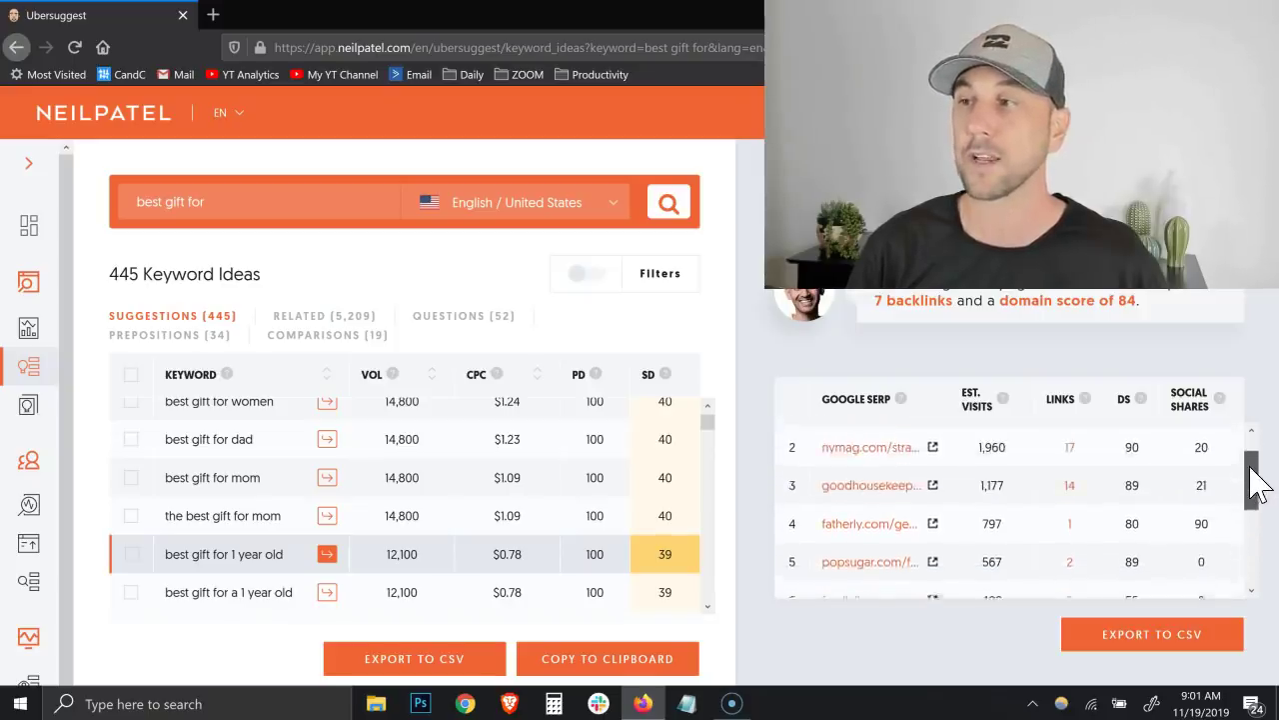
scroll(1257, 485, "up", 2)
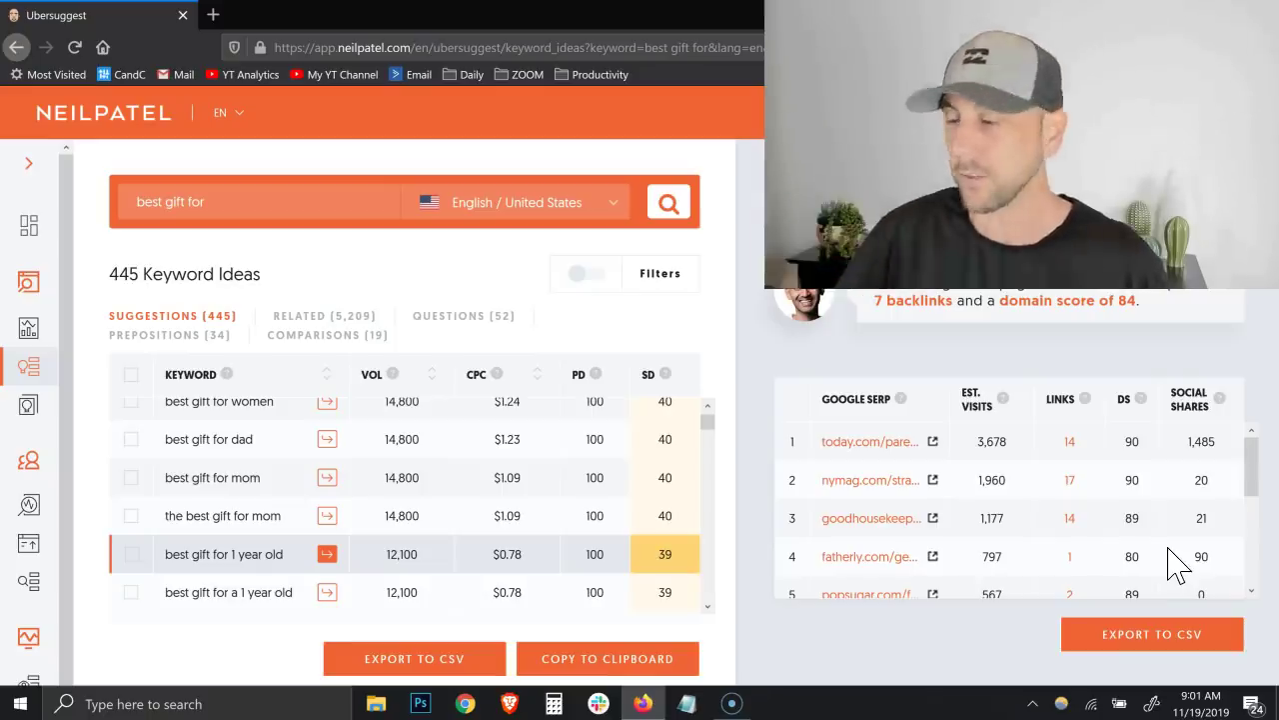
Replace the query with 'racing drones' and search for its keyword ideas
triple_click(221, 207)
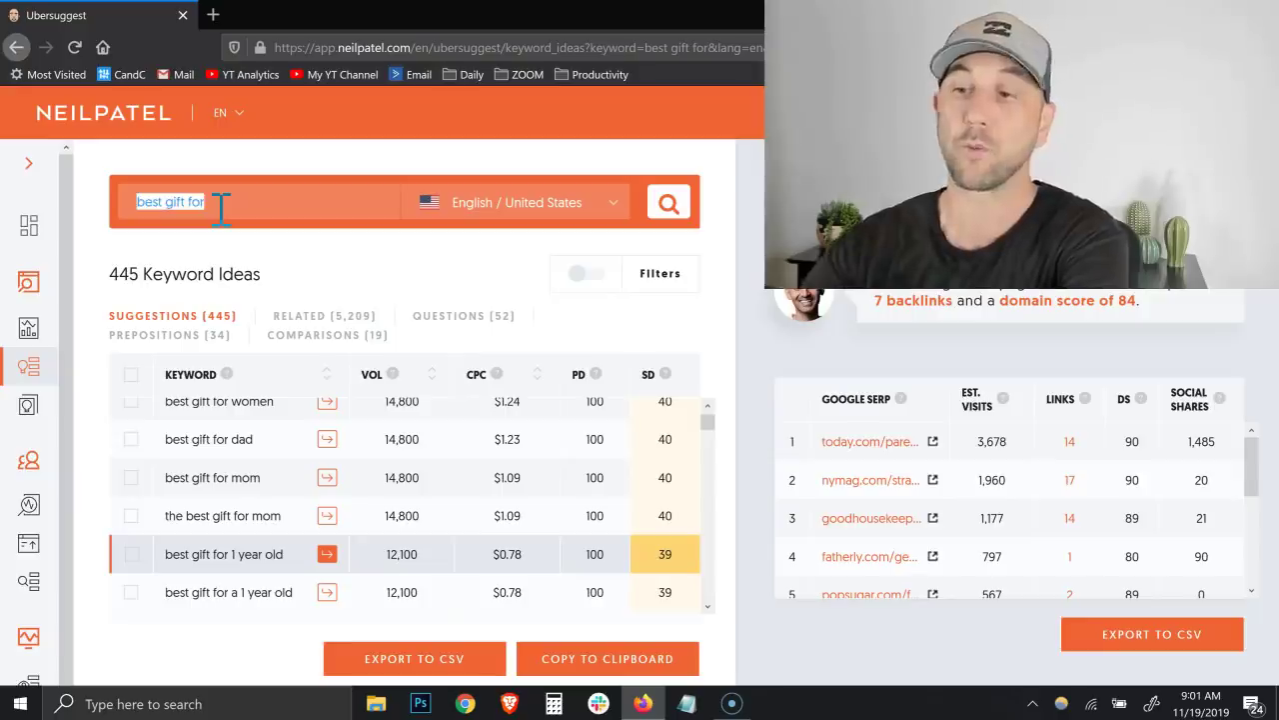
type("racing drones")
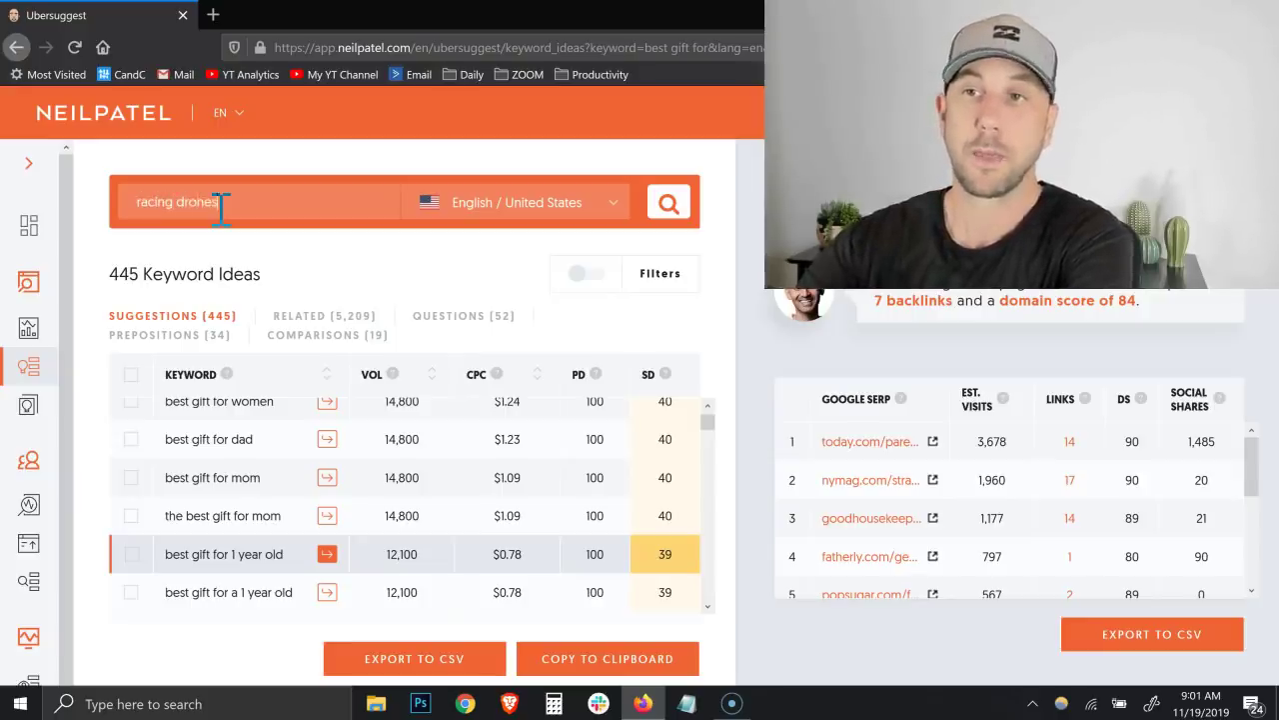
key("Return")
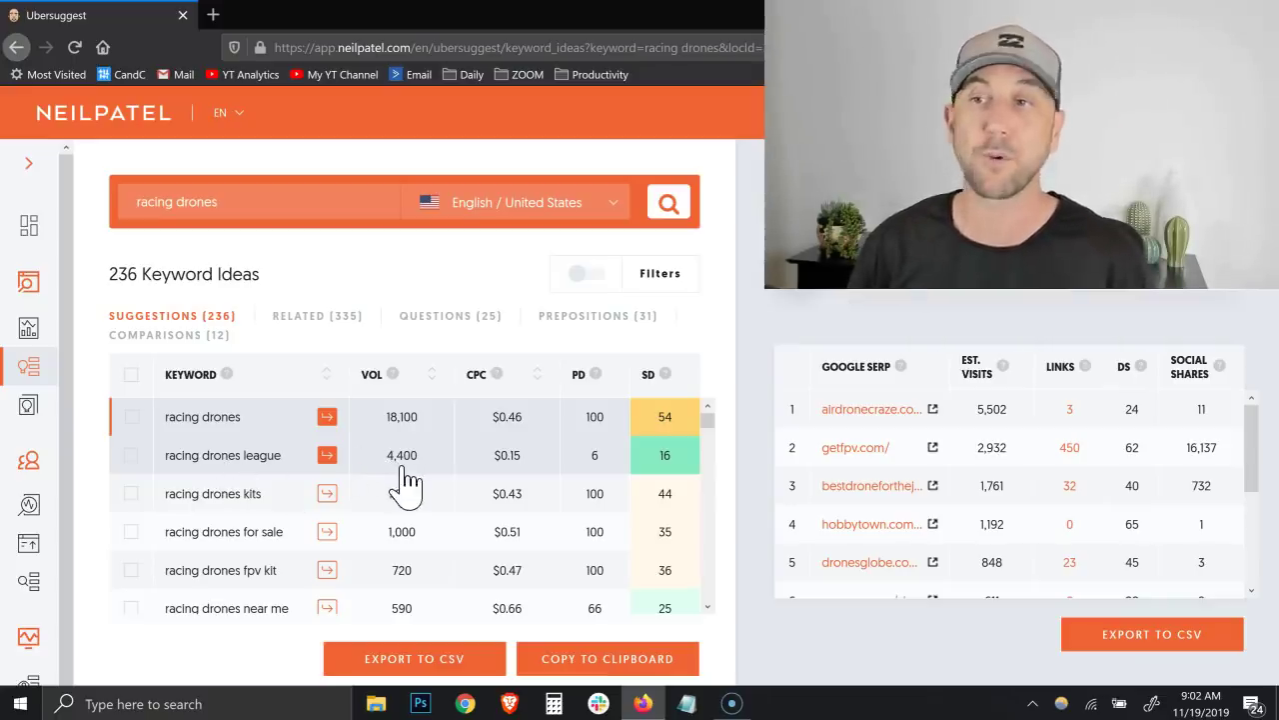
View the Related and Questions ideas for 'racing drones', then go back to Suggestions
left_click(315, 320)
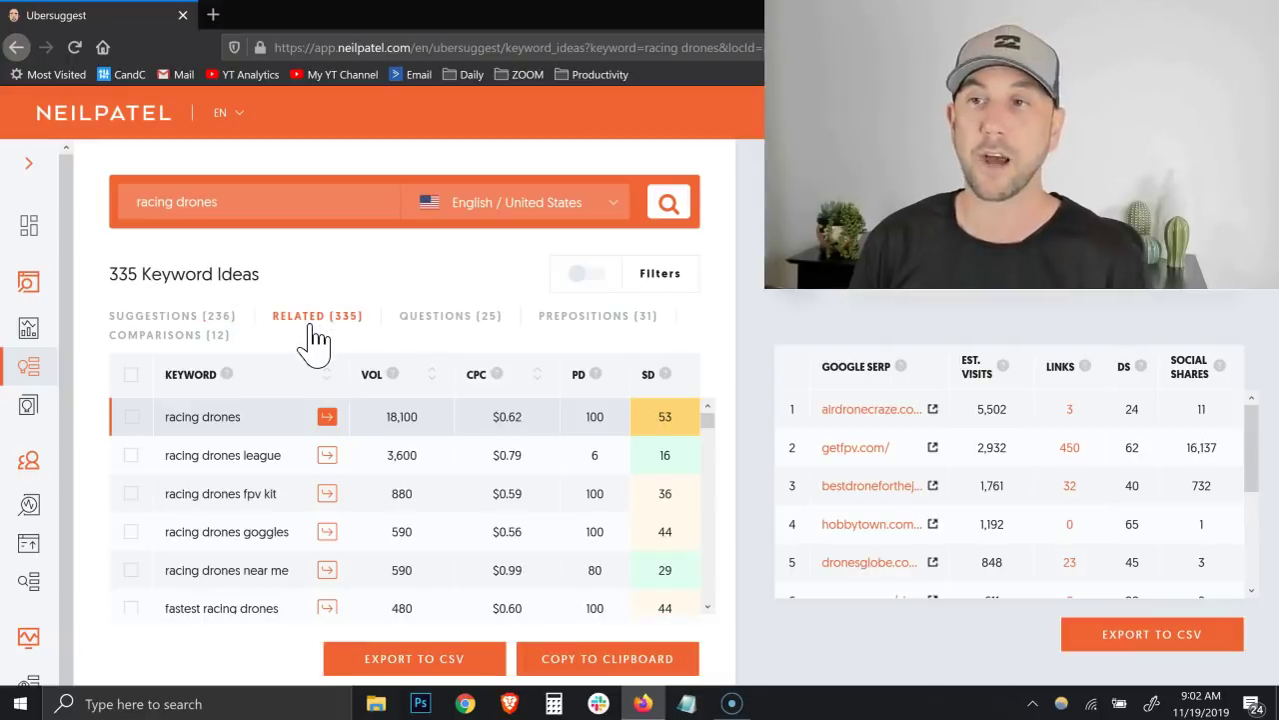
left_click(454, 319)
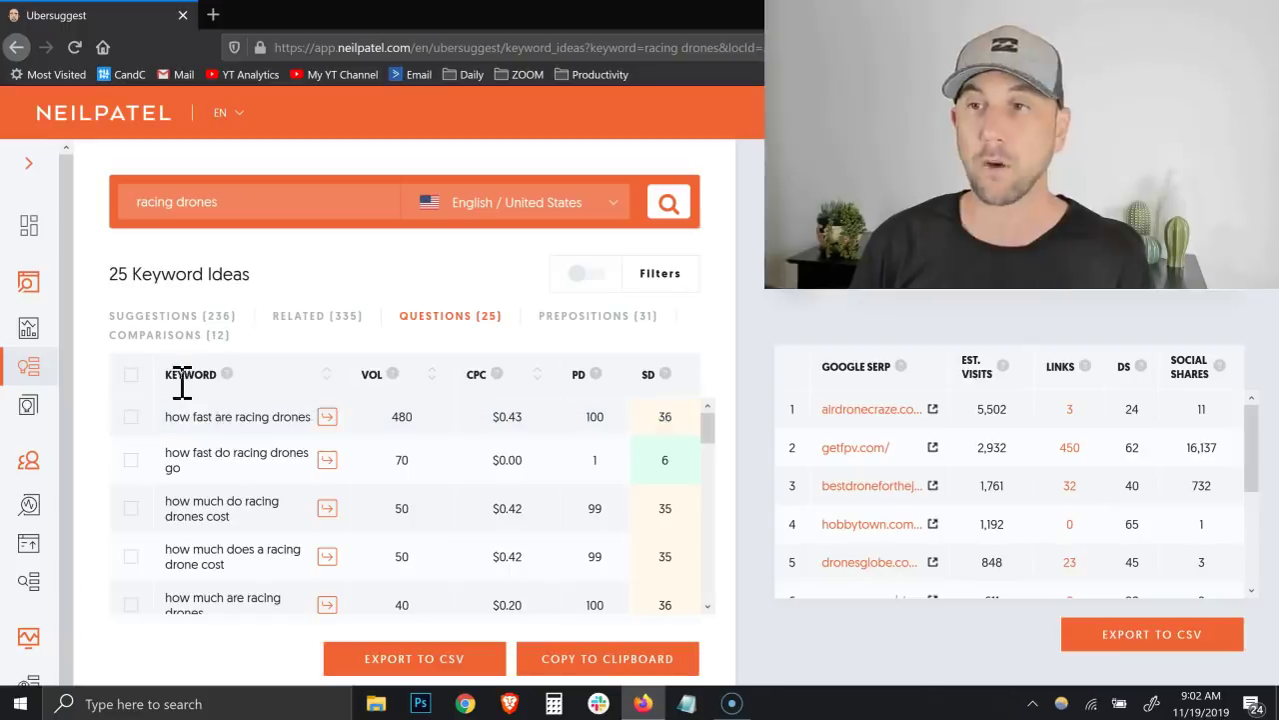
left_click(183, 318)
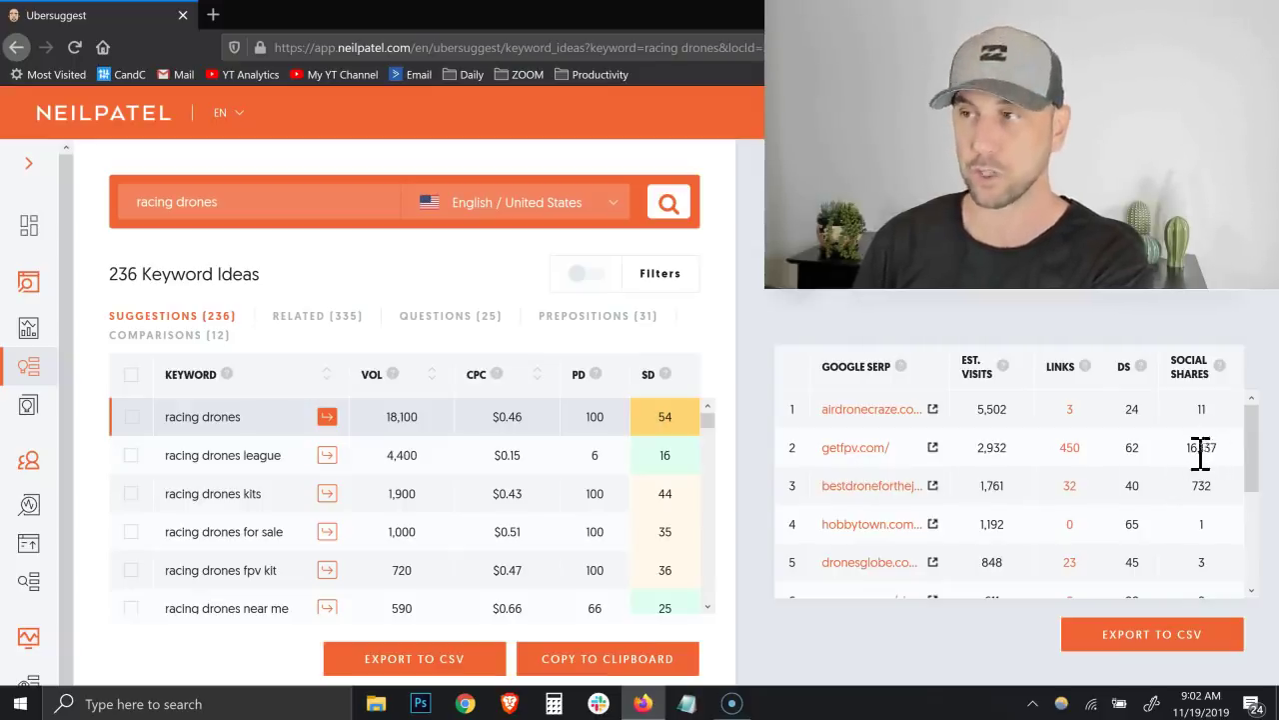
Open getfpv.com's traffic overview, copy the domain, and paste it into the home page search box
left_click(855, 455)
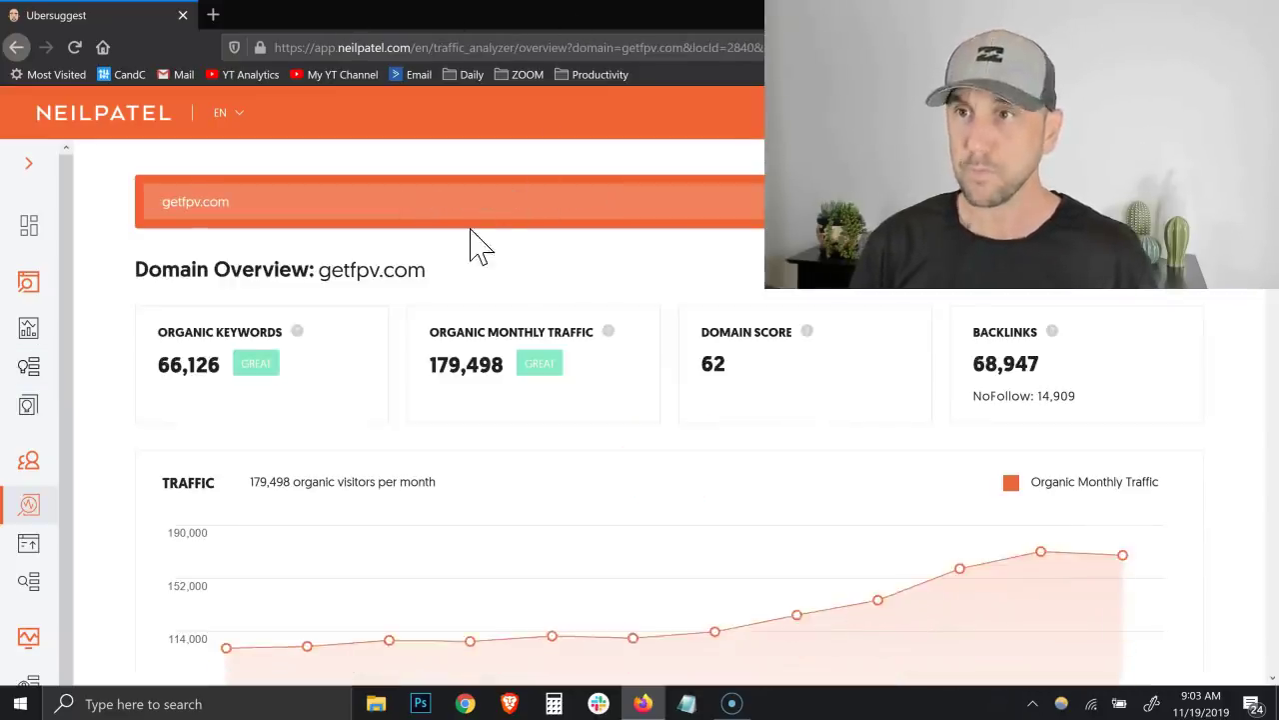
left_click_drag(425, 269, 331, 272)
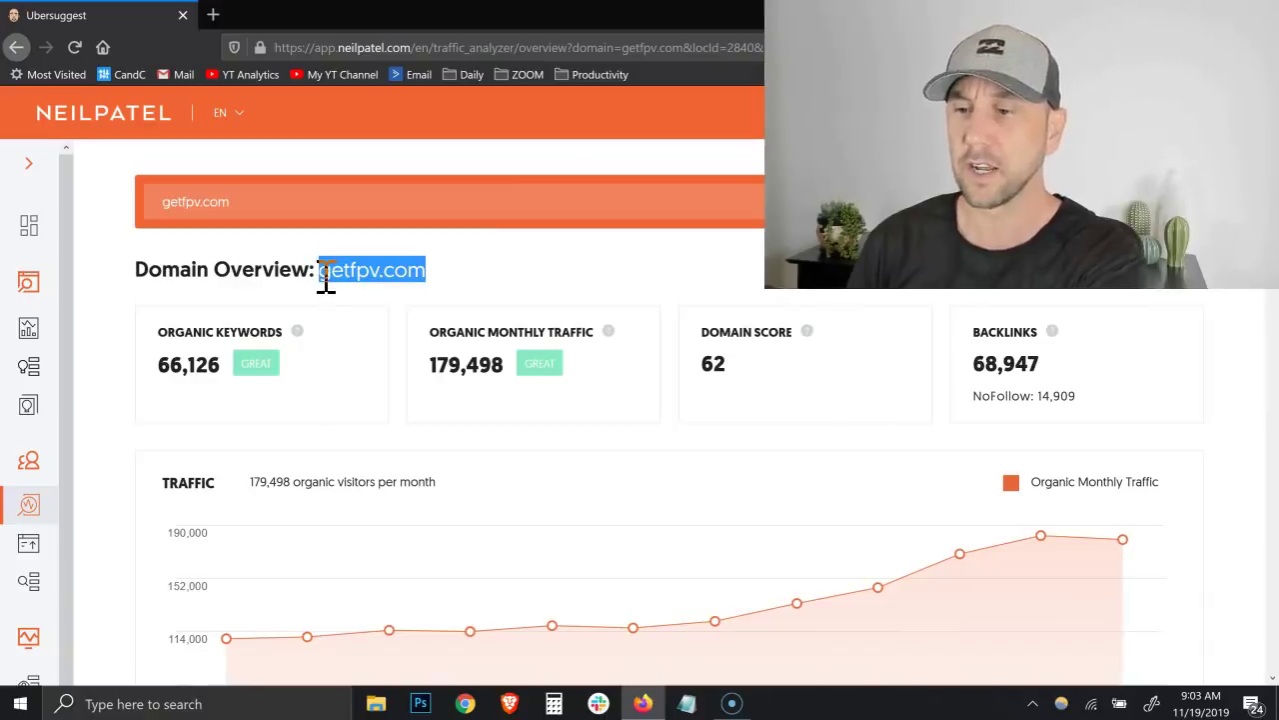
left_click(29, 163)
left_click(36, 206)
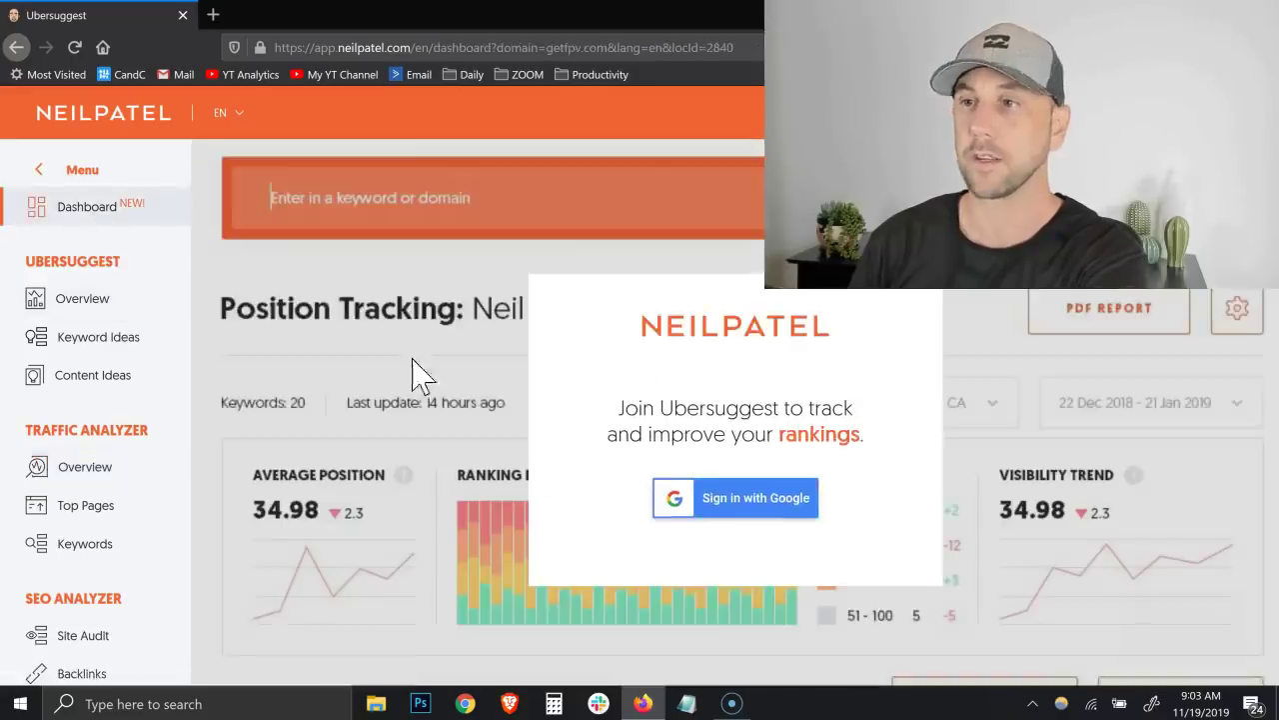
left_click(386, 47)
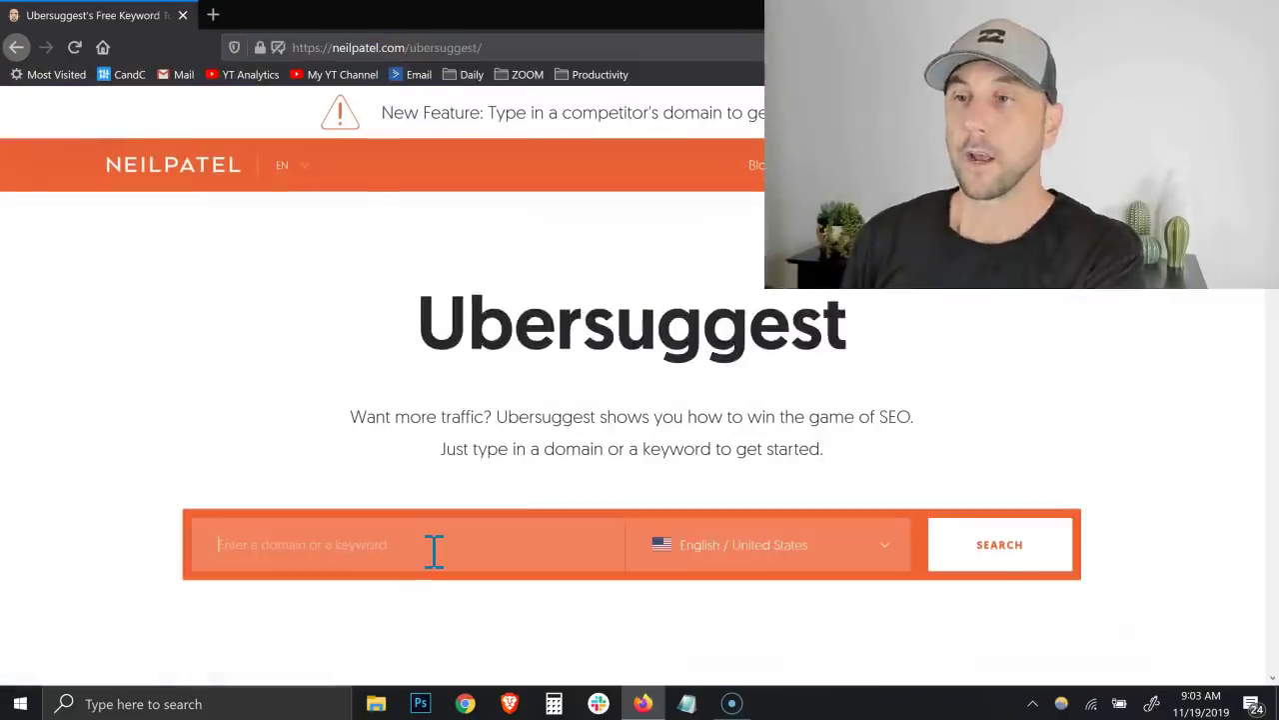
type("getfpv.com")
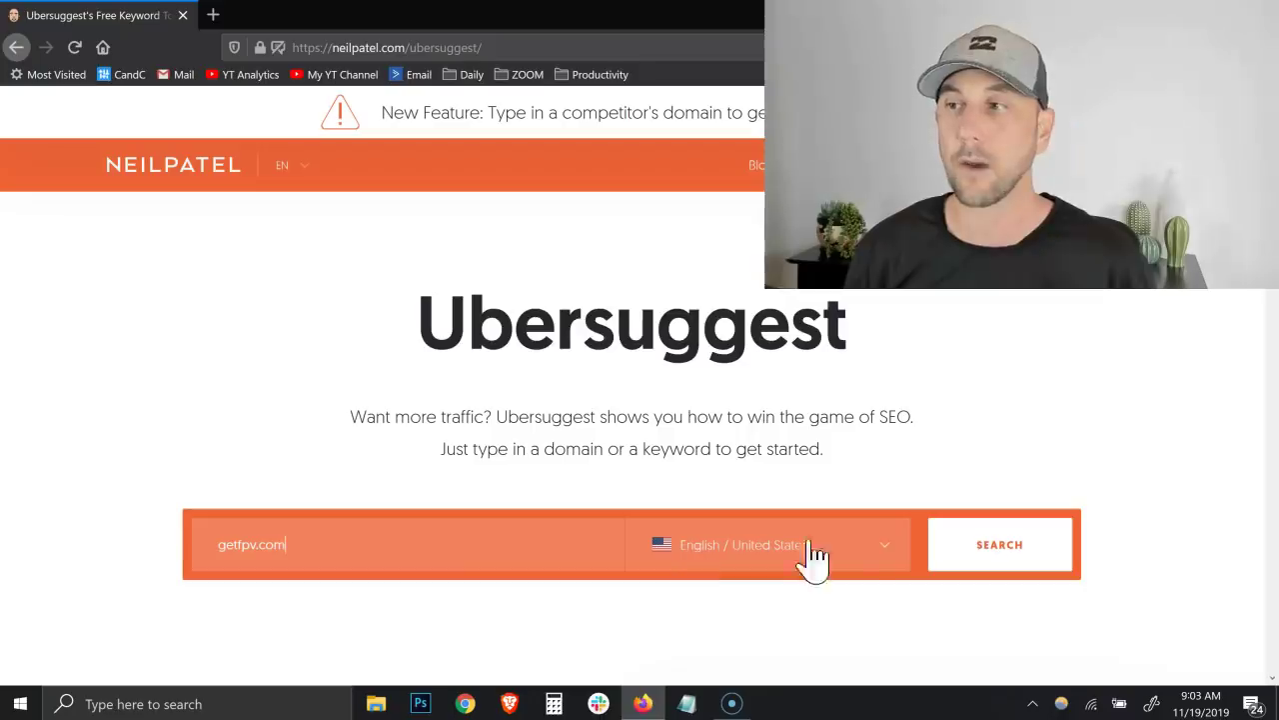
Run the getfpv.com domain search and scroll through its charts to the Top SEO Pages
left_click(987, 558)
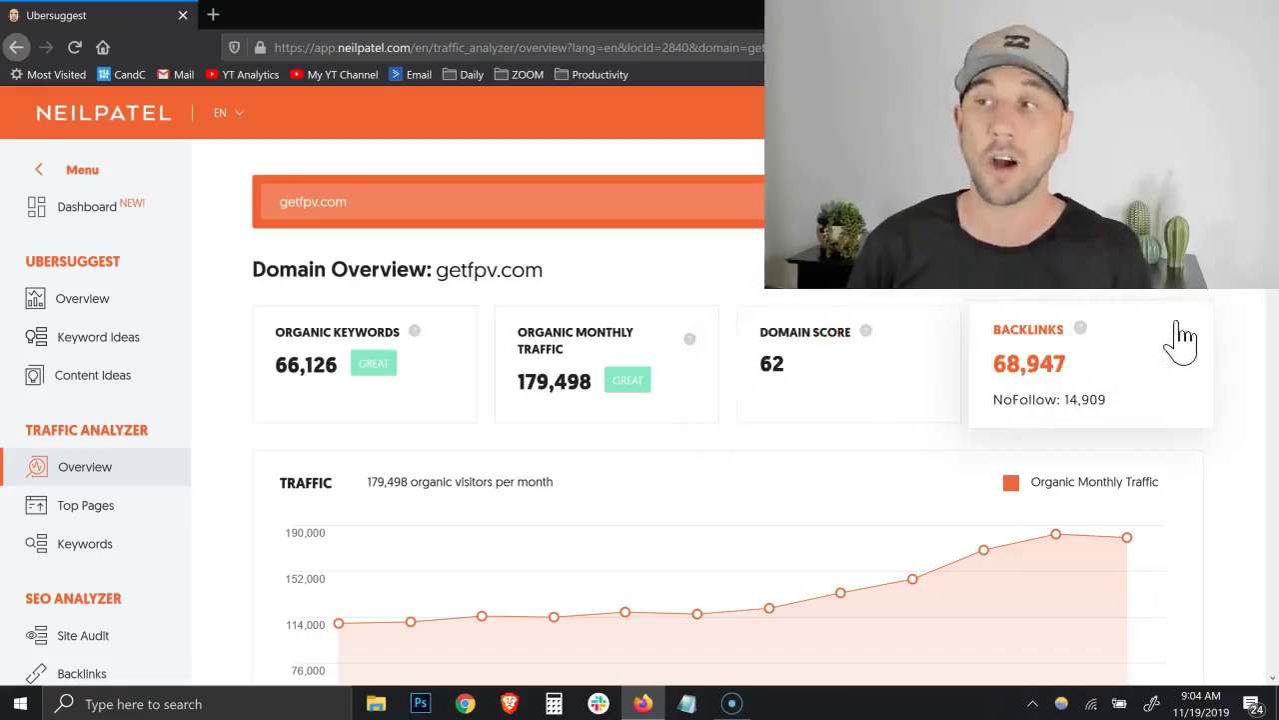
scroll(1262, 436, "down", 6)
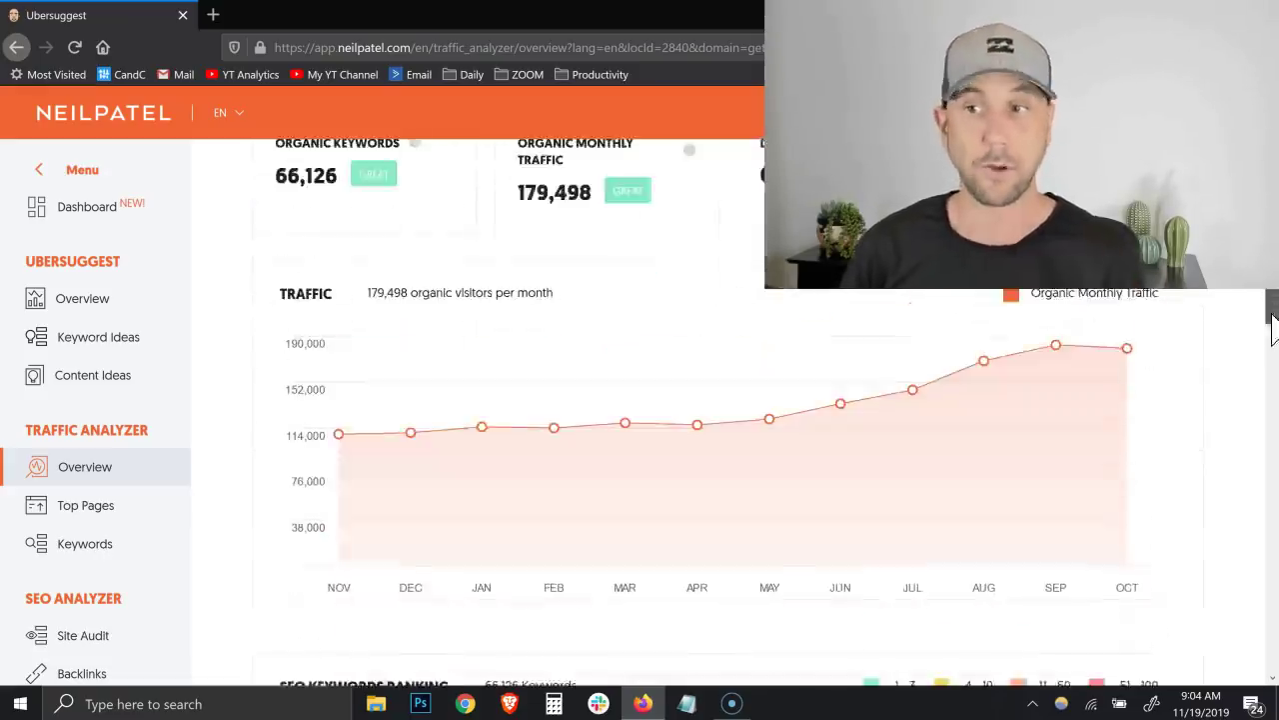
scroll(1262, 437, "down", 5)
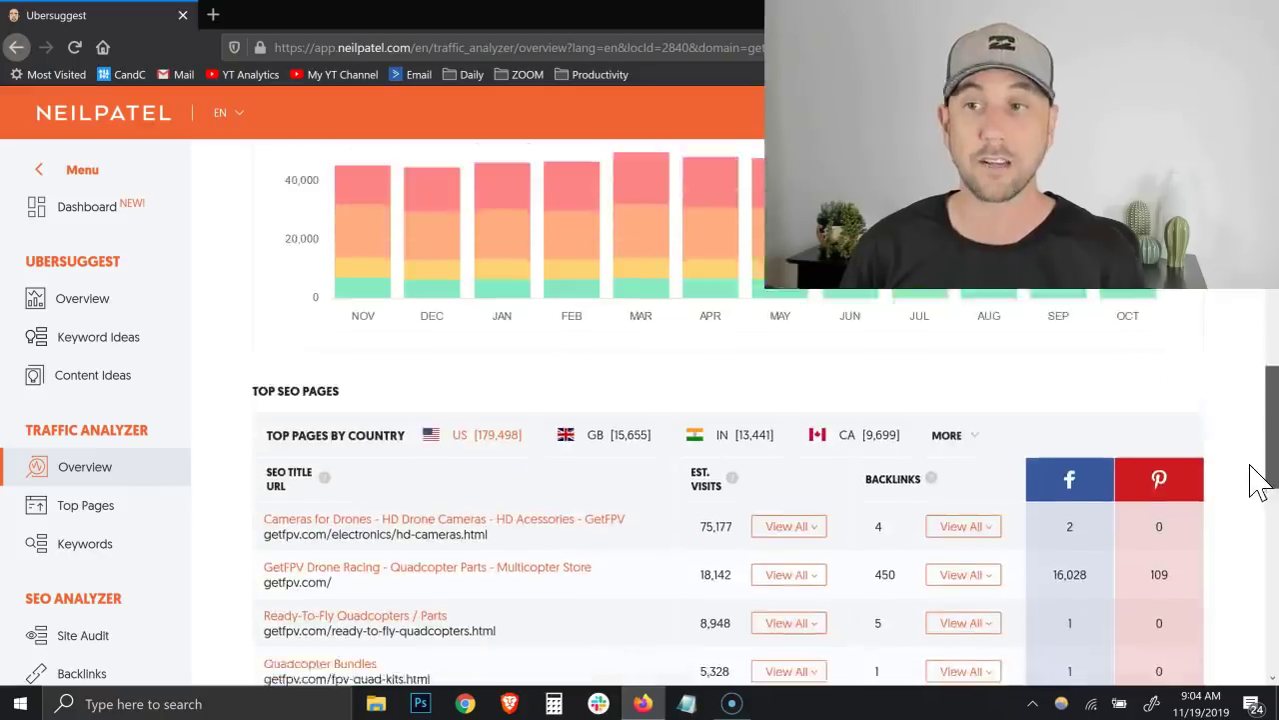
scroll(1259, 507, "down", 1)
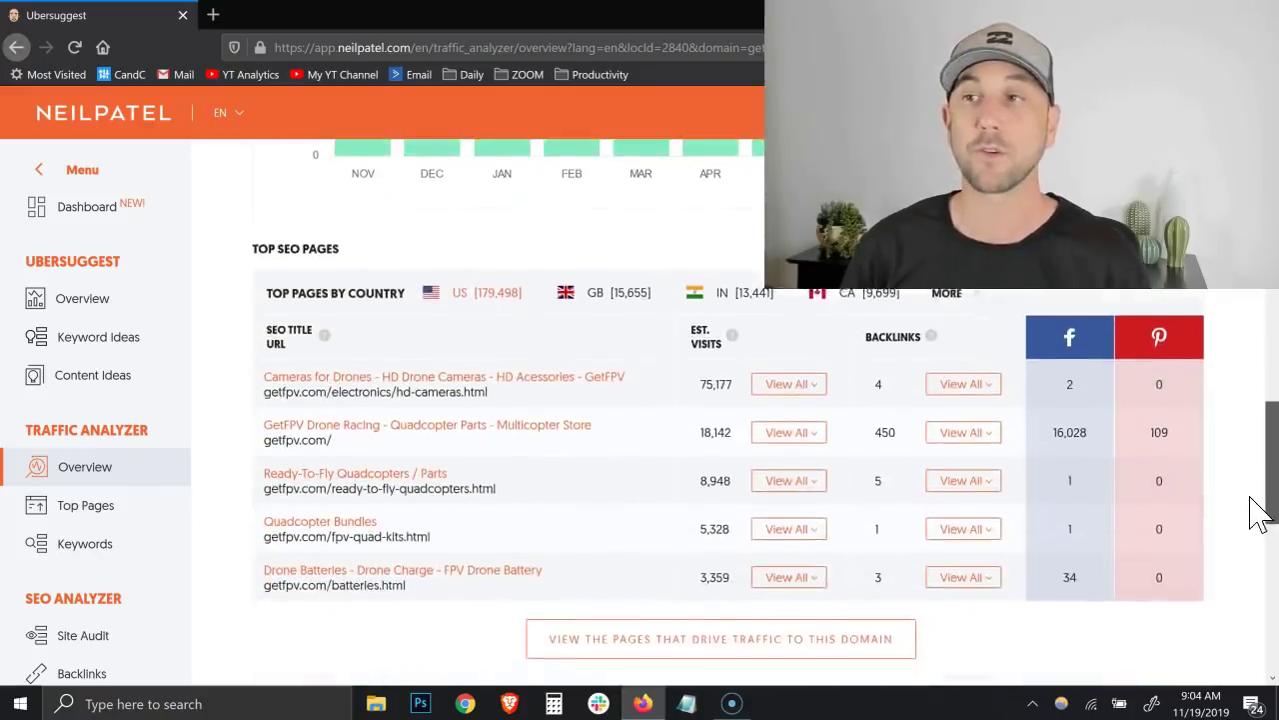
scroll(1260, 520, "down", 1)
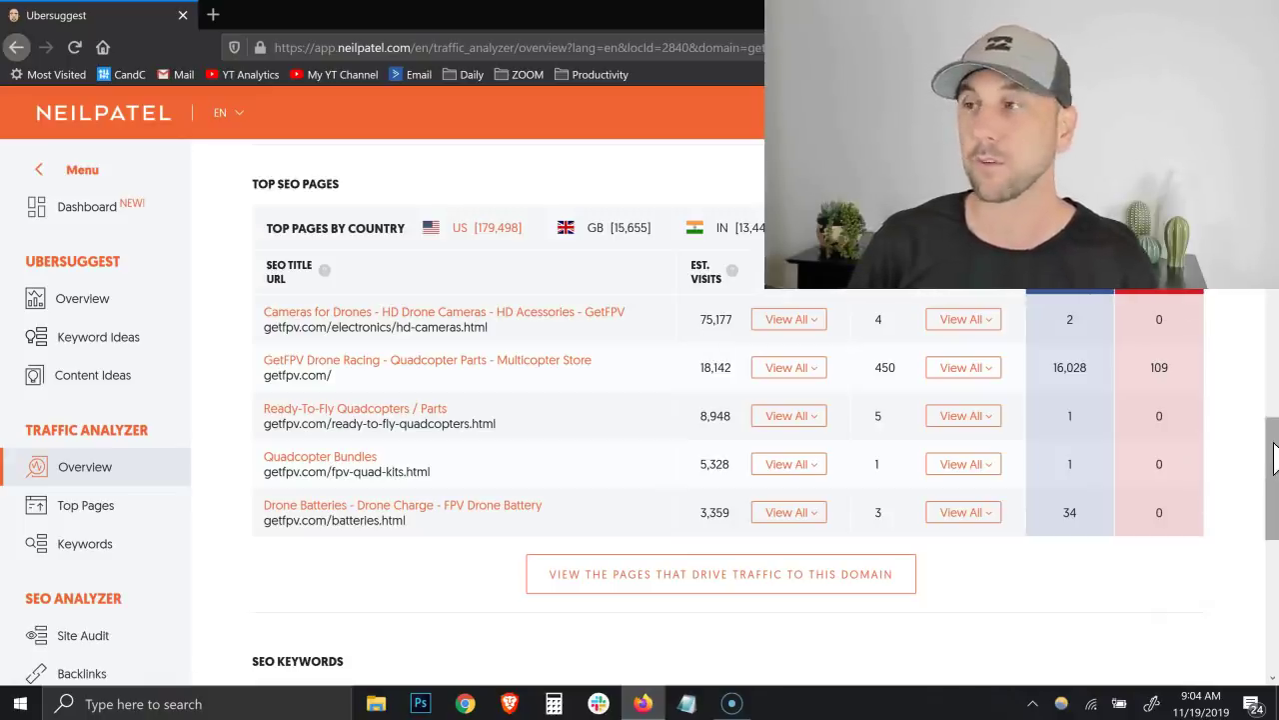
scroll(1274, 455, "up", 15)
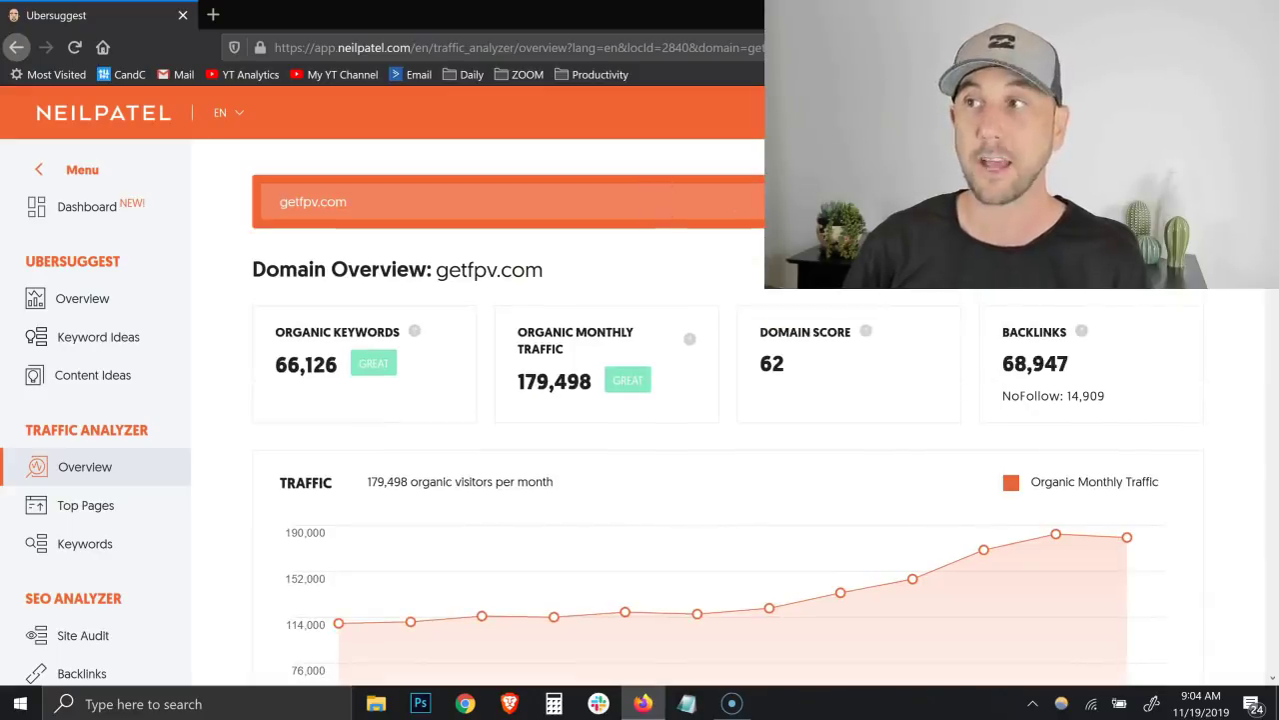
scroll(1275, 368, "down", 8)
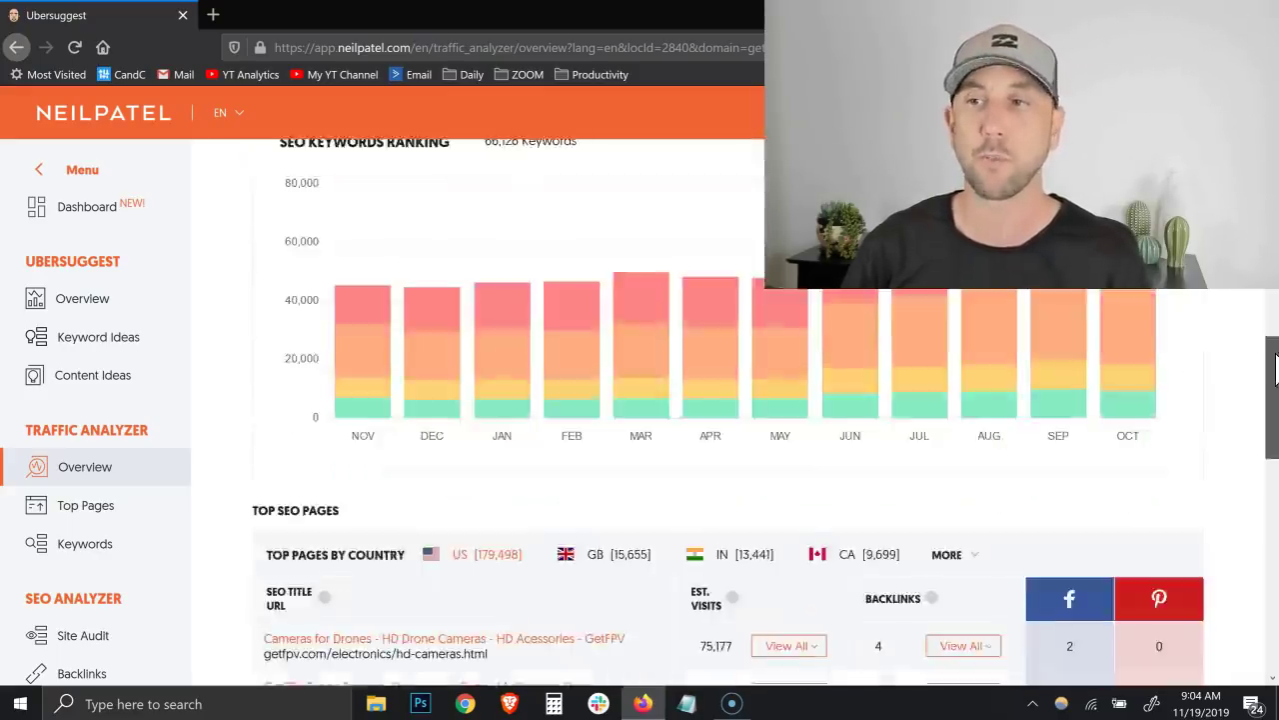
left_click_drag(1276, 367, 1275, 320)
scroll(1276, 329, "down", 2)
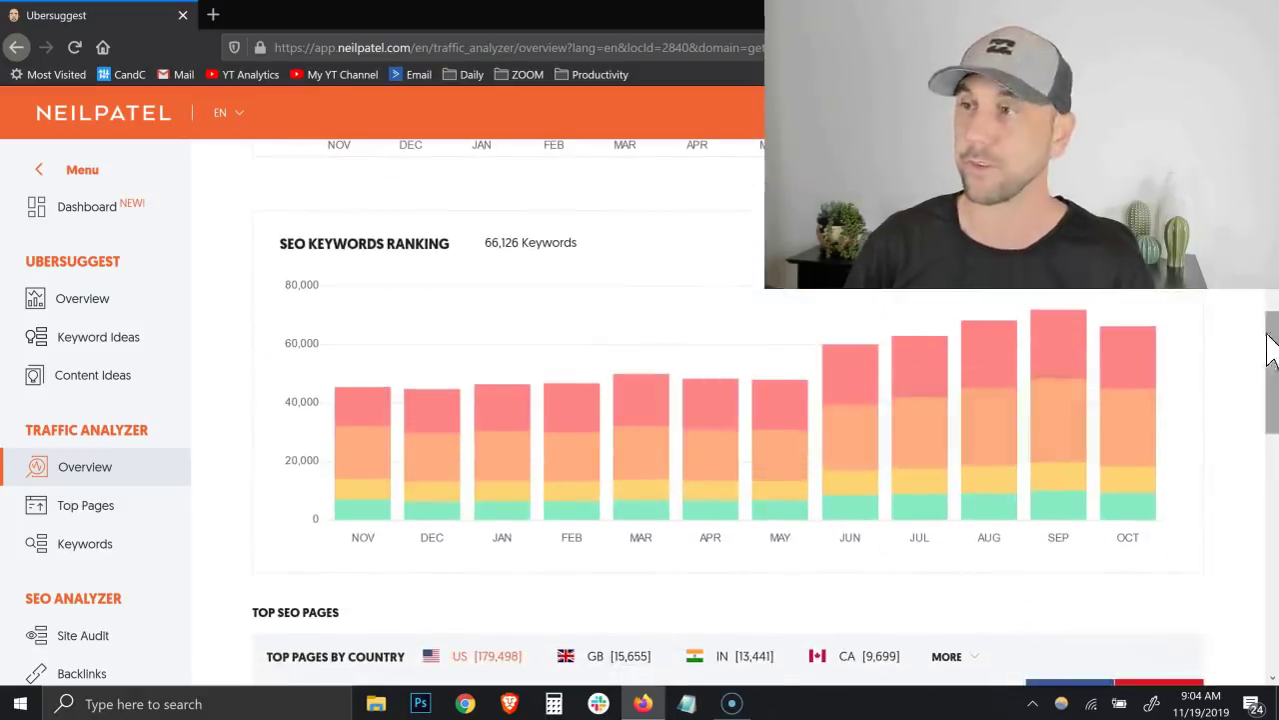
left_click_drag(1274, 346, 1271, 580)
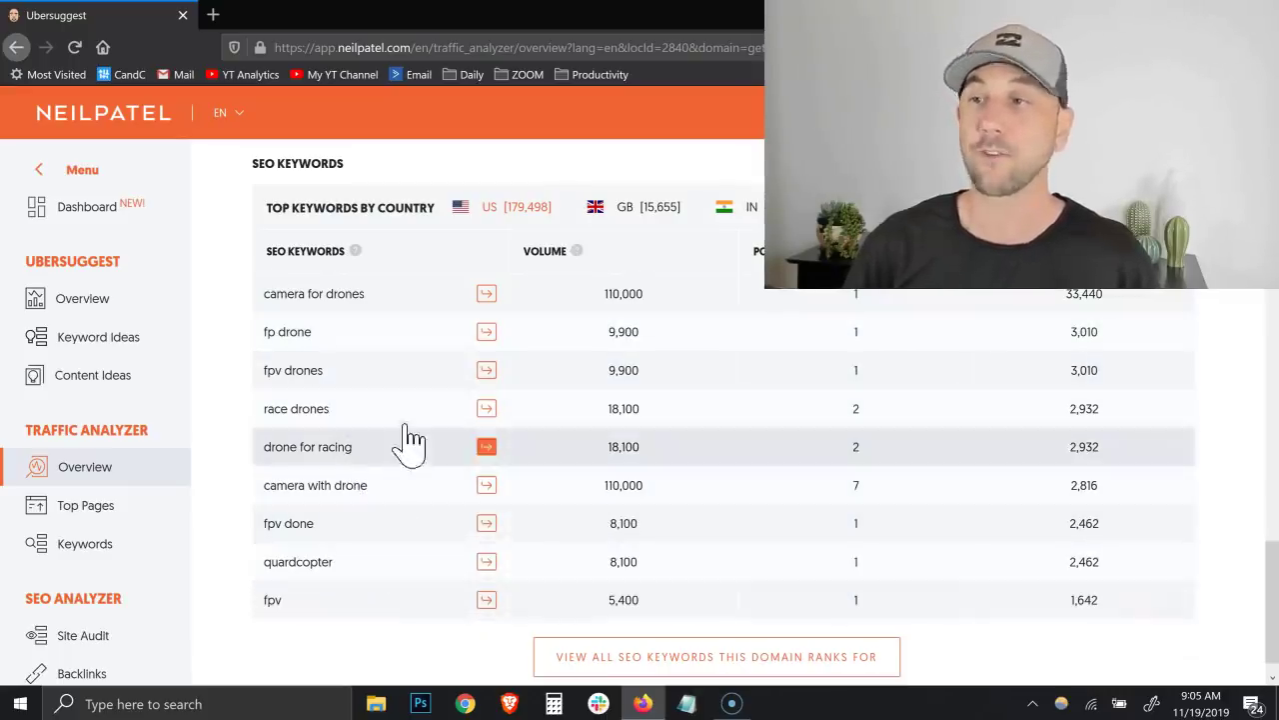
Open the 'camera for drones' overview and browse its Keyword Ideas, e.g. 'best camera for drones' at 9,900
left_click(487, 300)
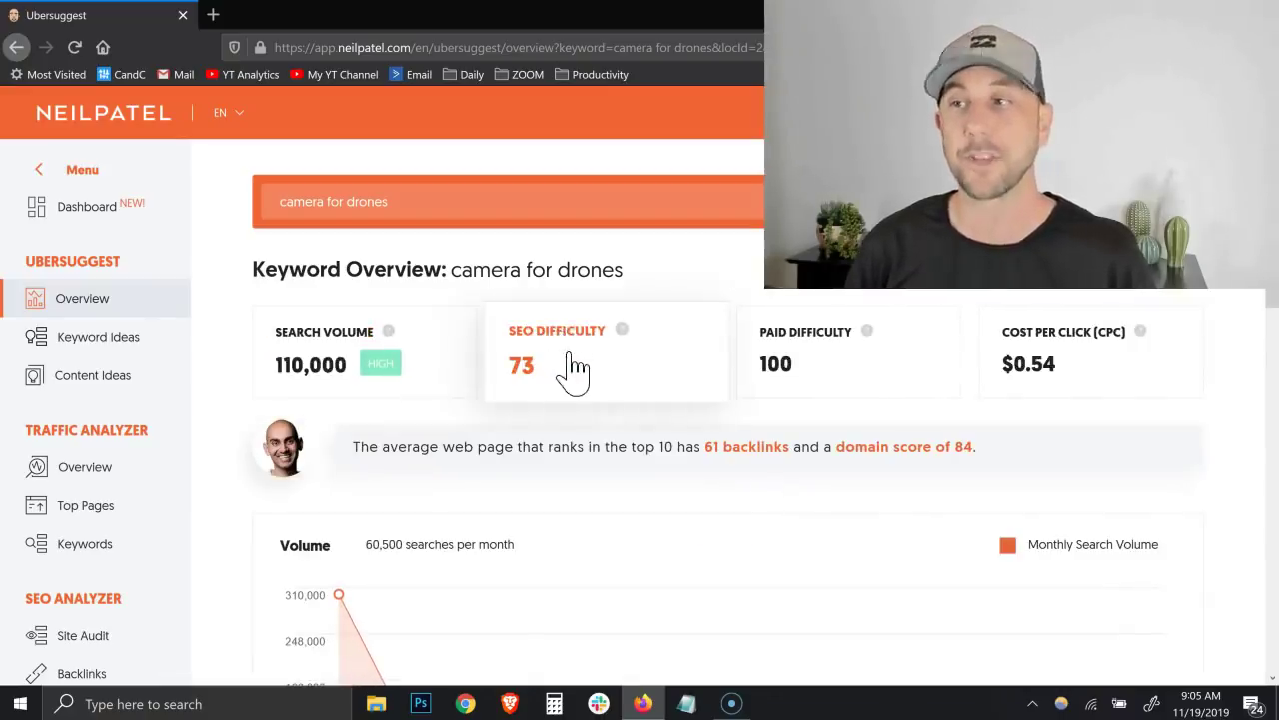
scroll(725, 411, "down", 5)
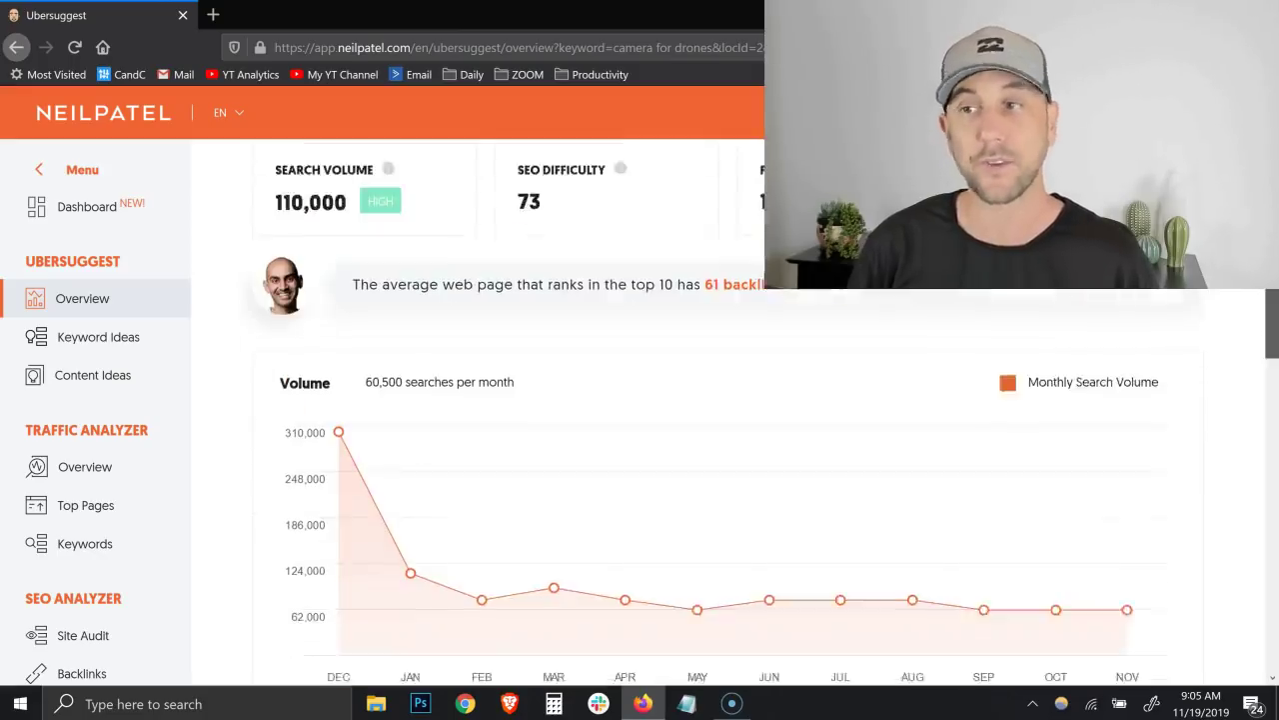
scroll(1275, 395, "down", 3)
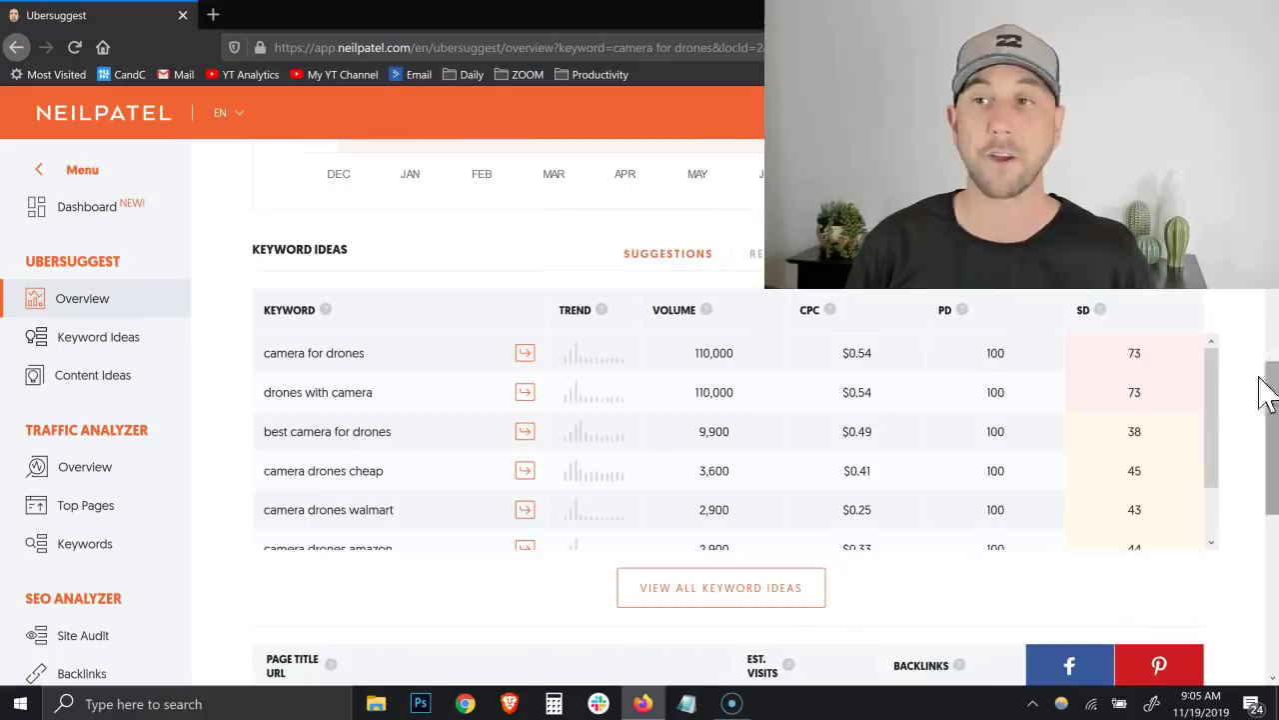
left_click_drag(1213, 380, 1215, 439)
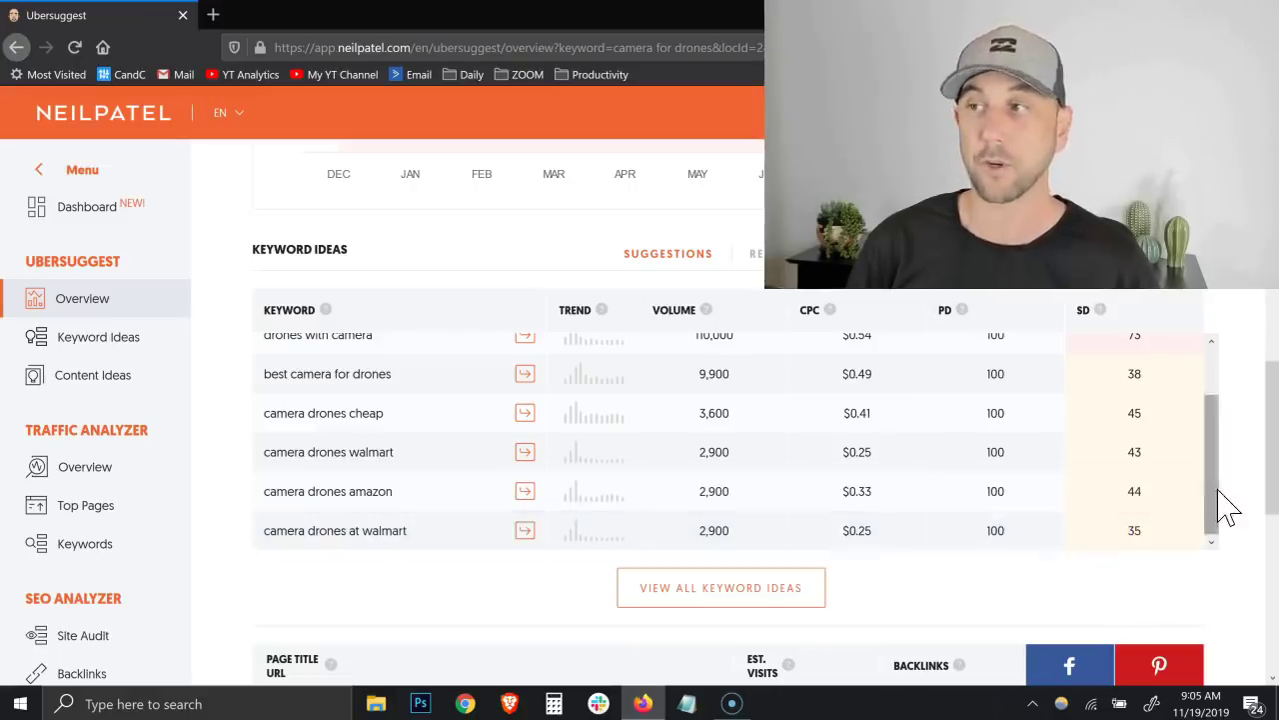
left_click_drag(1215, 492, 1230, 398)
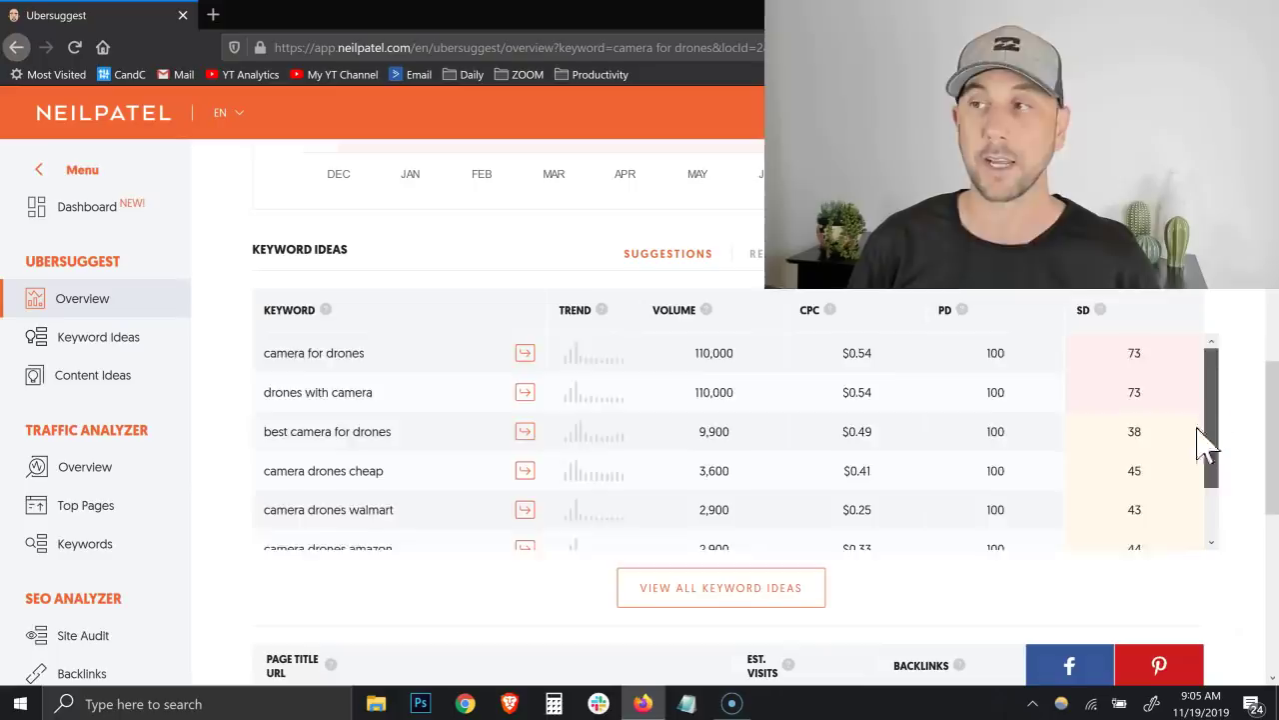
left_click_drag(1205, 440, 1210, 543)
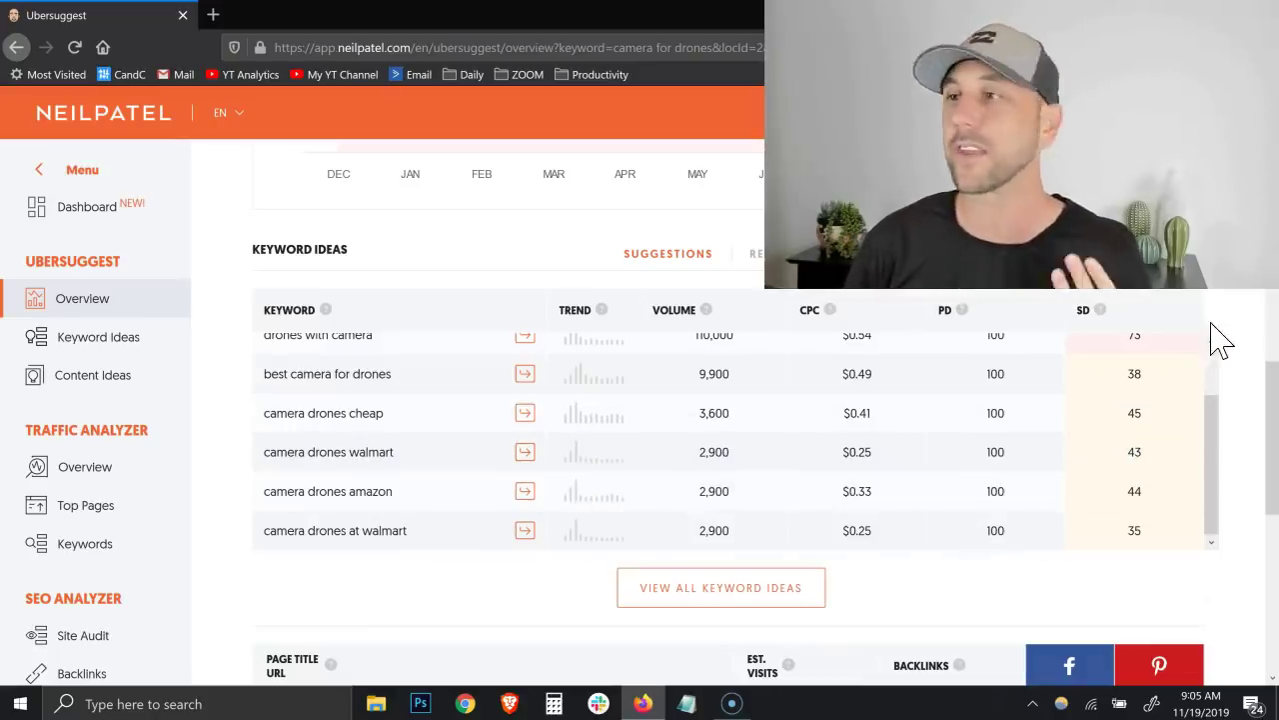
left_click_drag(1272, 405, 1271, 534)
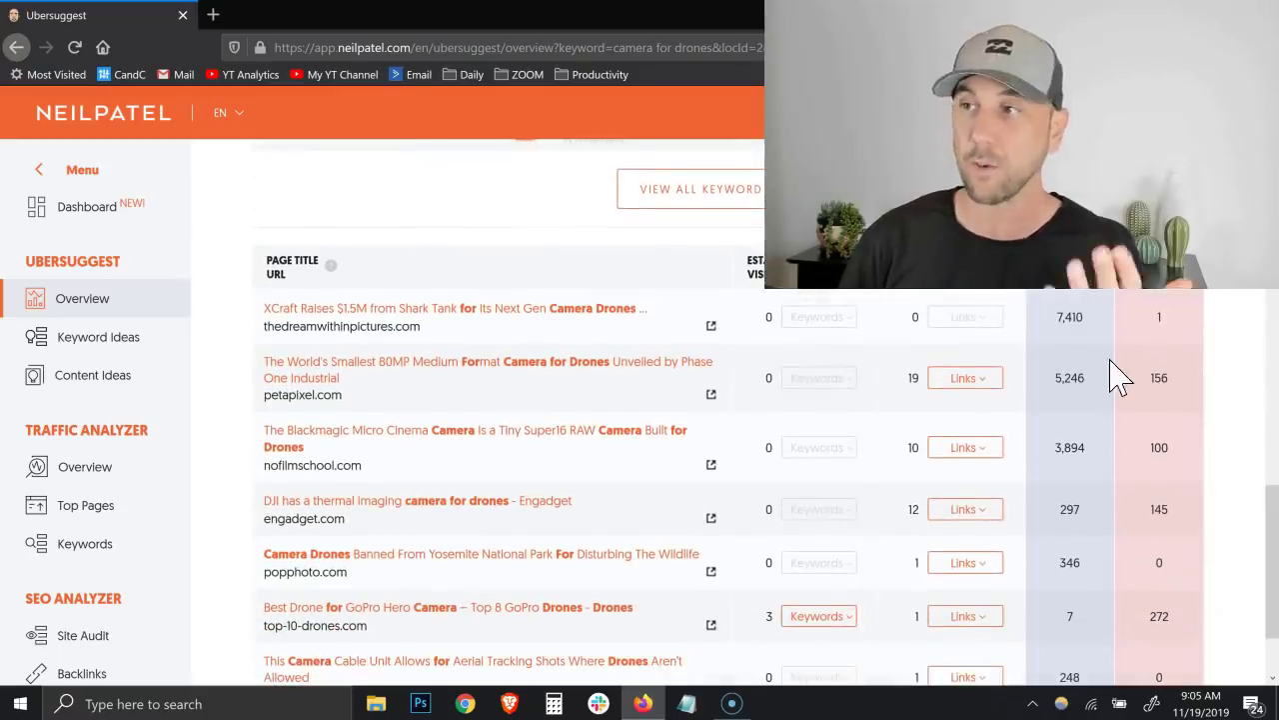